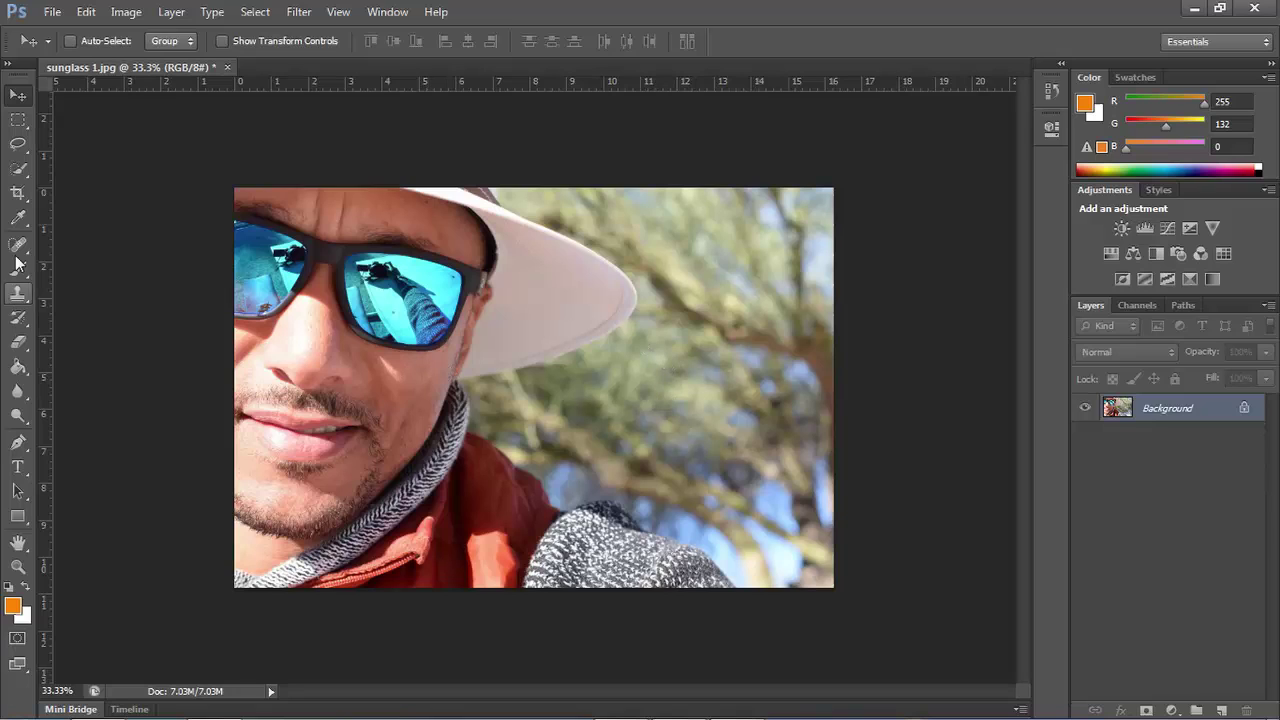
- Zoom to 200% on the right-hand mirrored lens, then return to the Lasso tool
click(17, 147)
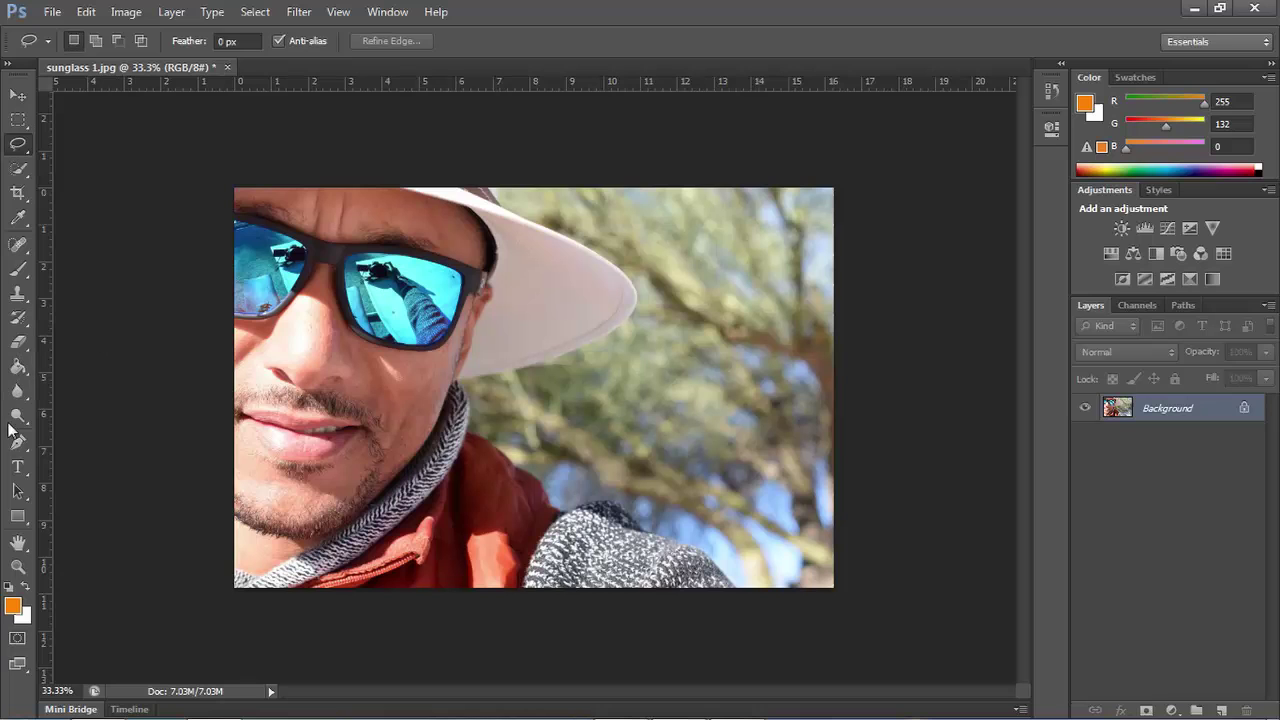
key(z)
click(403, 272)
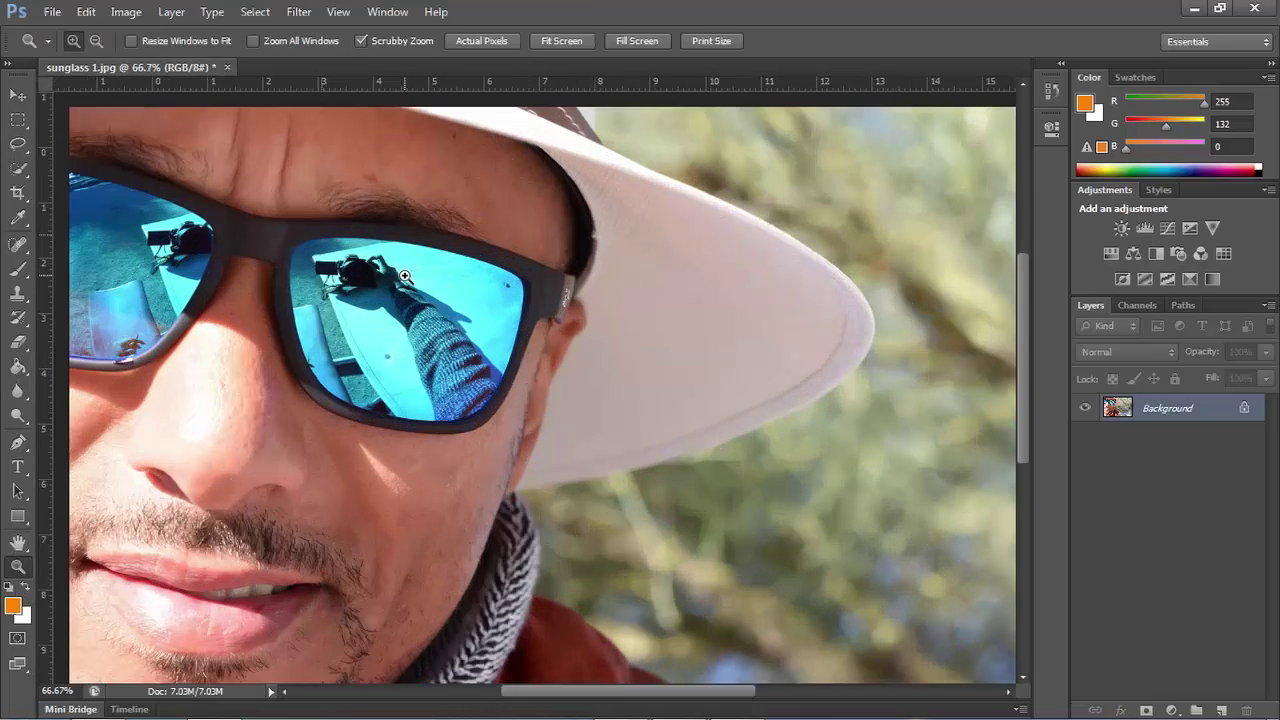
click(403, 276)
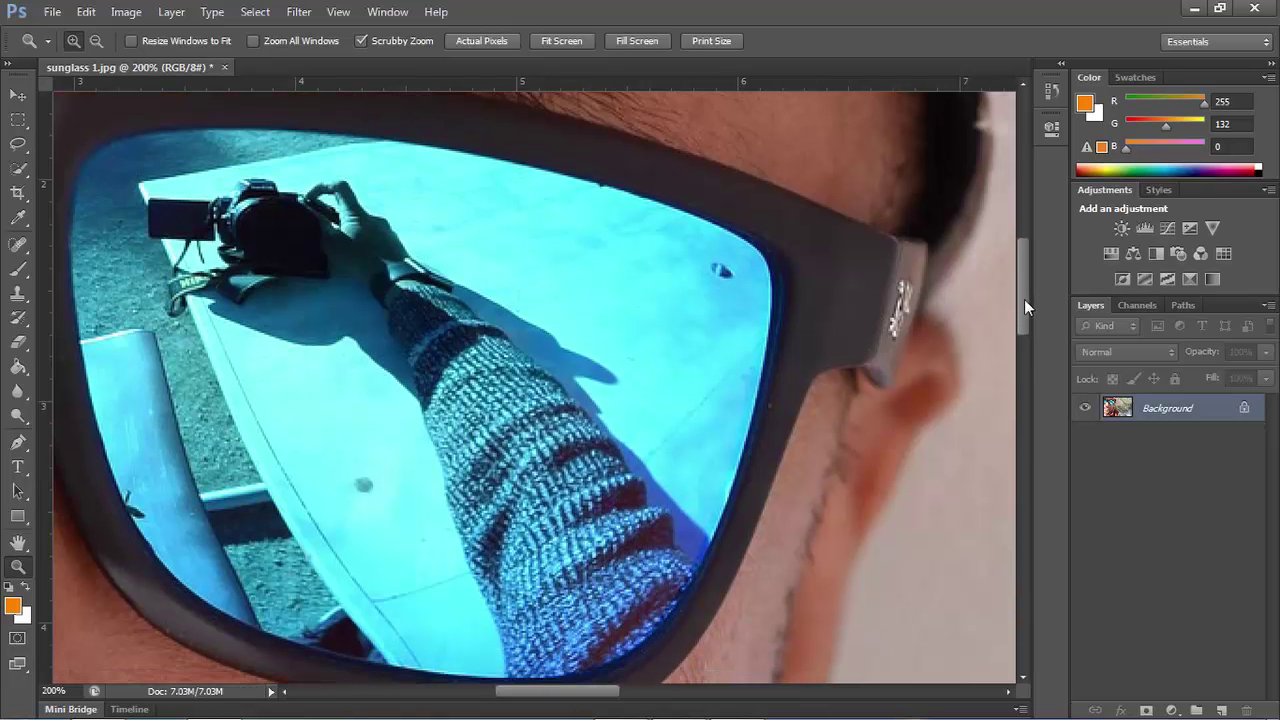
drag(1024, 300, 1024, 308)
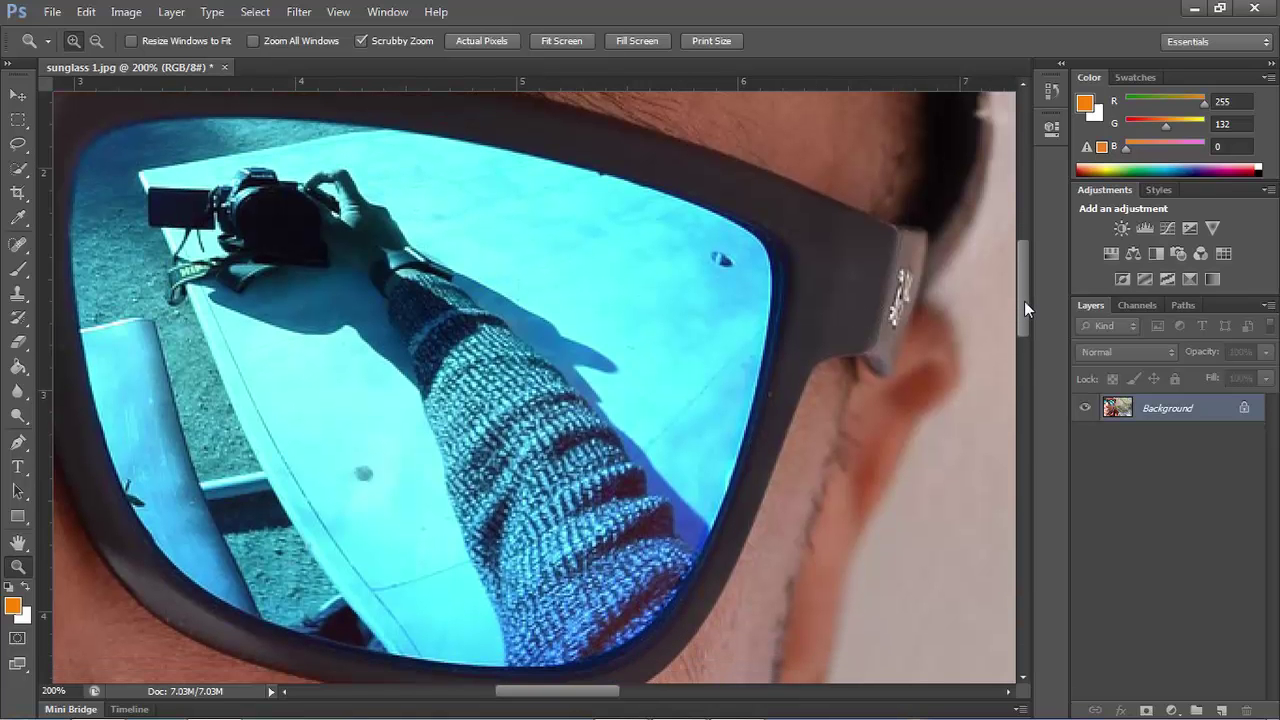
click(24, 140)
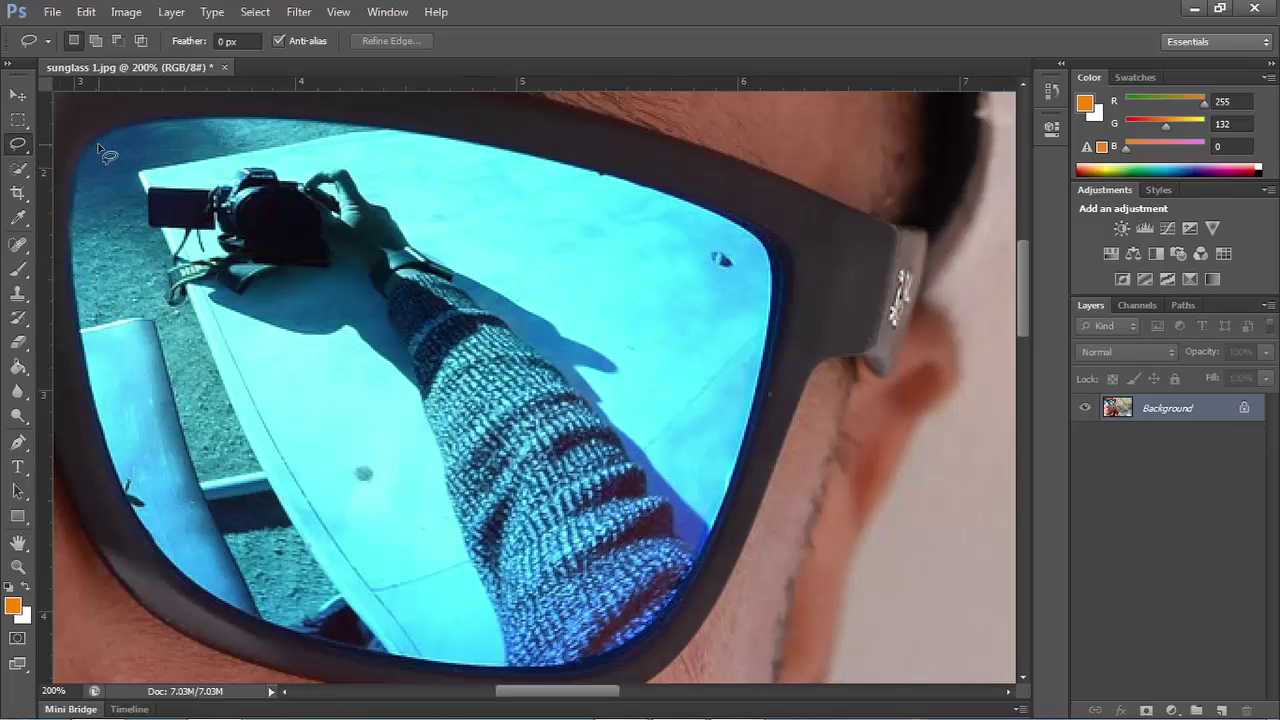
- Trace a closed Lasso selection around the inside of the right lens's dark rim
drag(98, 141, 215, 122)
mouse_move(215, 121)
mouse_down()
mouse_move(406, 134)
mouse_move(738, 224)
mouse_move(751, 233)
mouse_move(761, 421)
mouse_move(741, 486)
mouse_move(605, 672)
mouse_move(540, 684)
mouse_move(248, 628)
mouse_move(159, 557)
mouse_up()
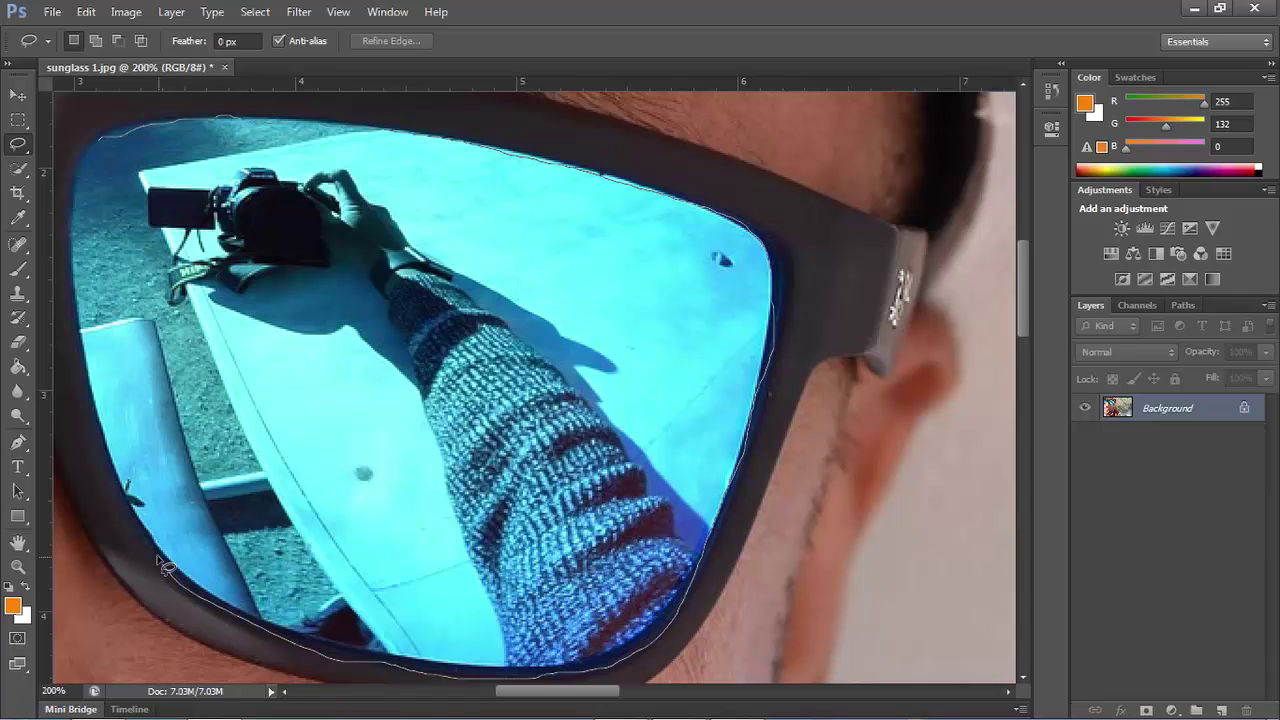
drag(165, 566, 80, 160)
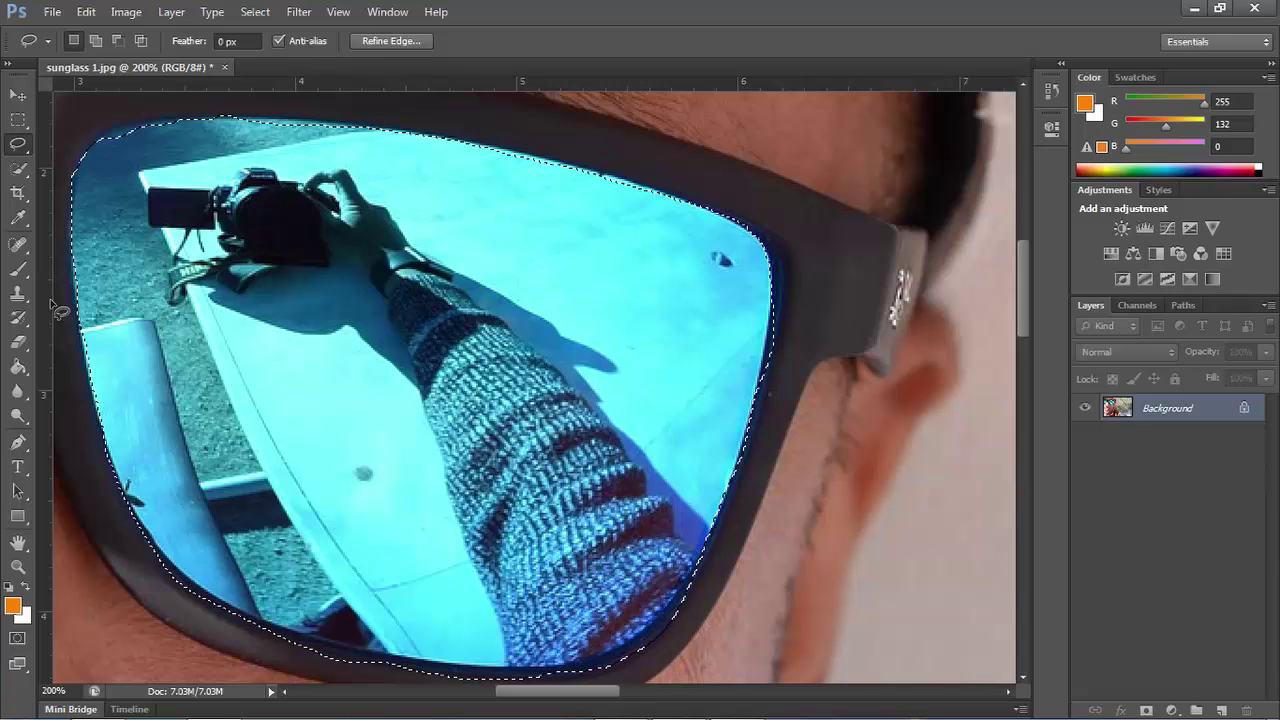
- Zoom out and copy the selected lens onto Layer 1, keeping it in its original position
key(z)
key(ctrl+minus)
key(ctrl+minus)
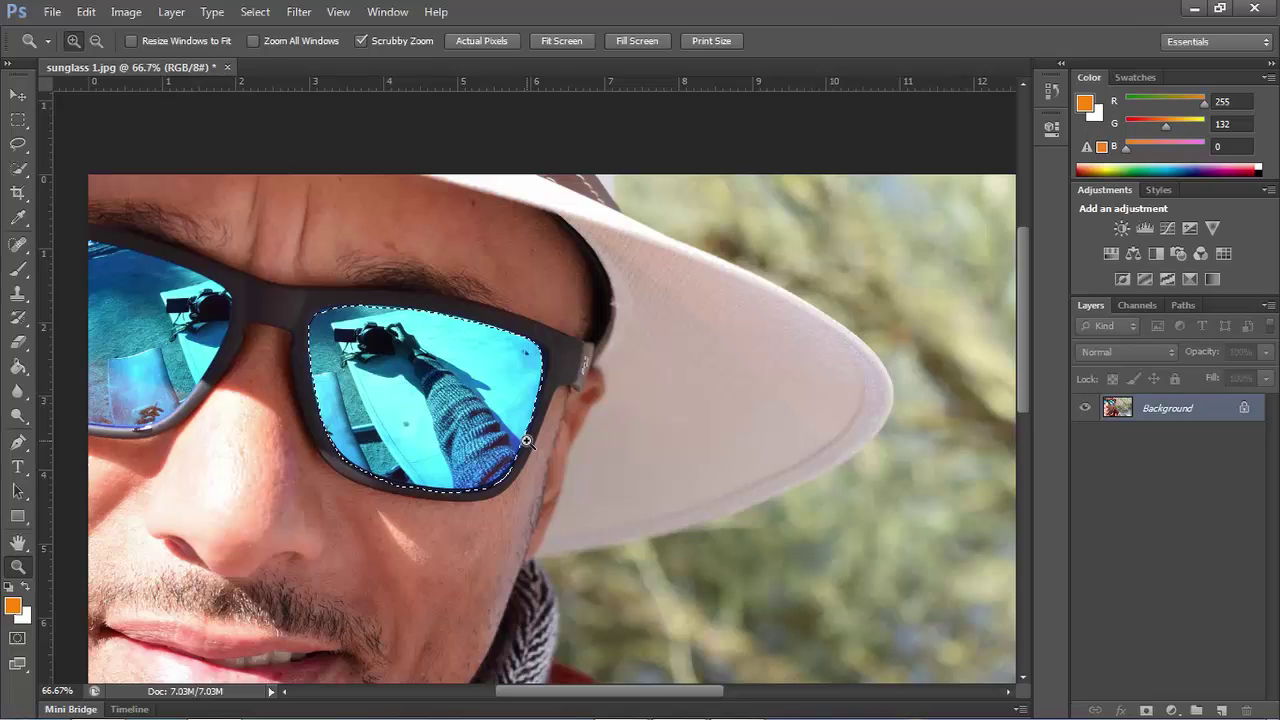
key(ctrl+j)
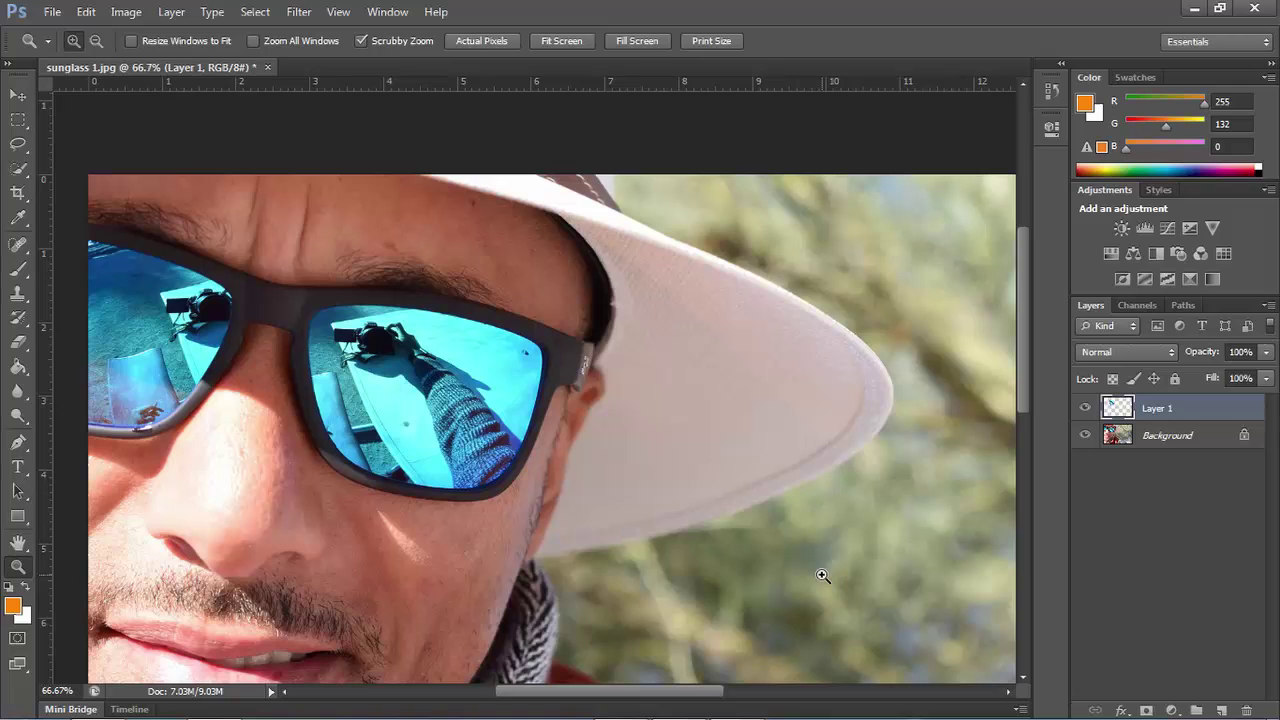
key(v)
drag(477, 408, 562, 408)
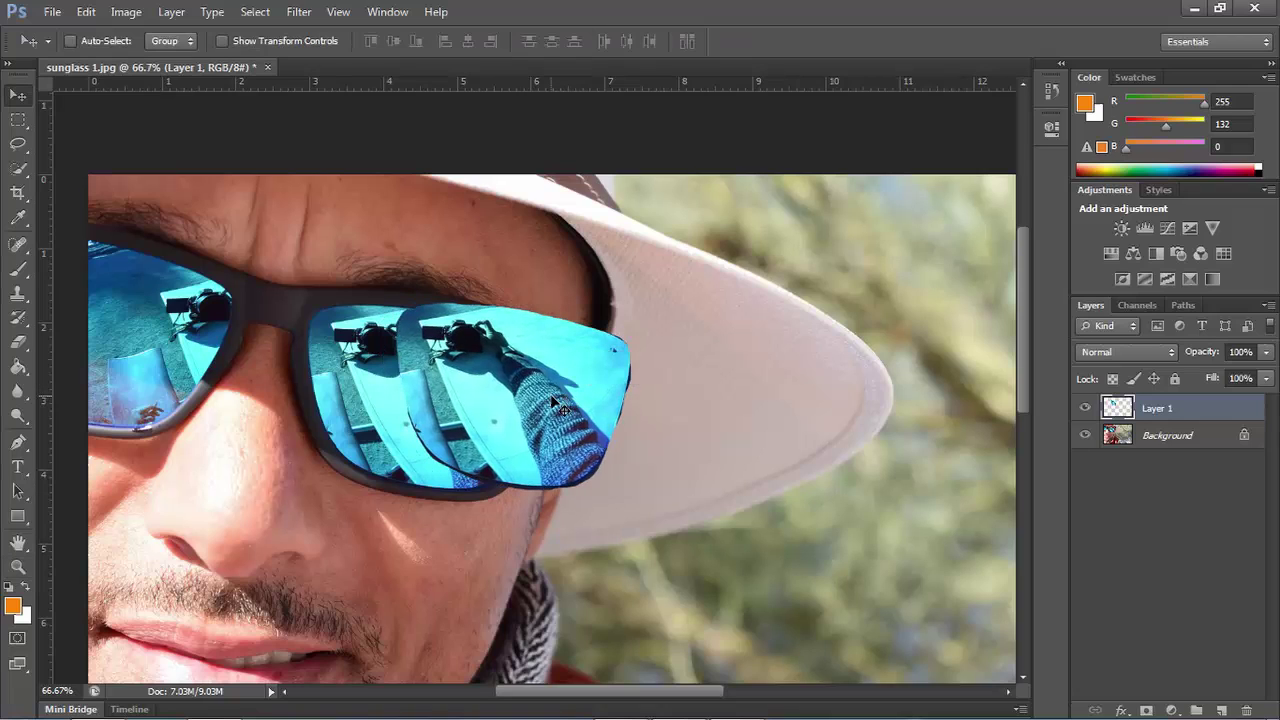
key(ctrl+z)
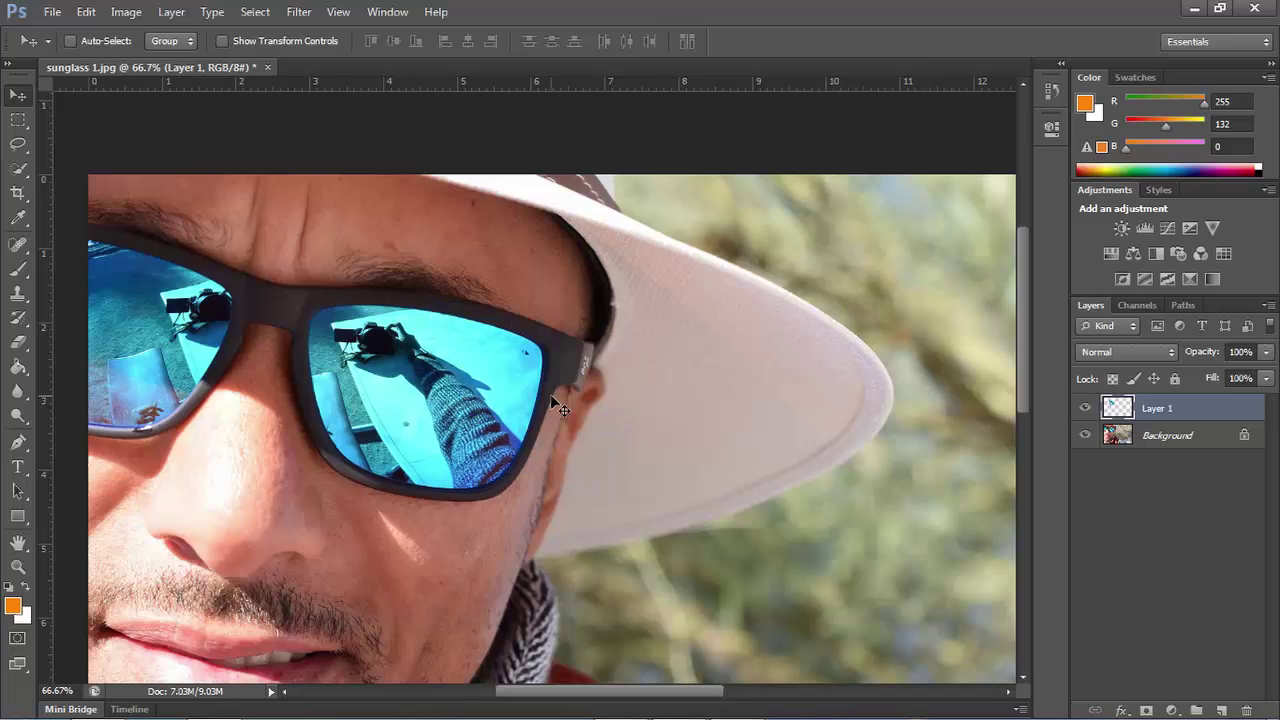
- Set the copied lens's Color Balance midtone levels to +87, -79 and +38
click(172, 12)
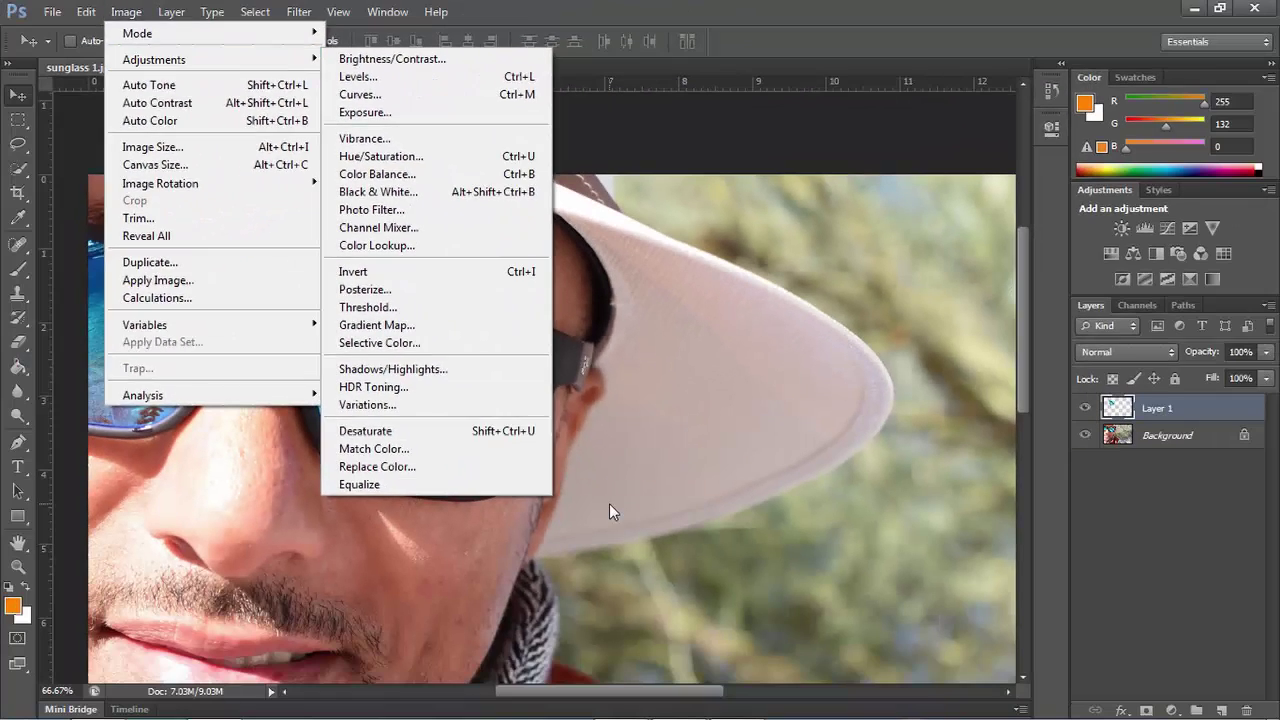
click(609, 503)
key(ctrl+b)
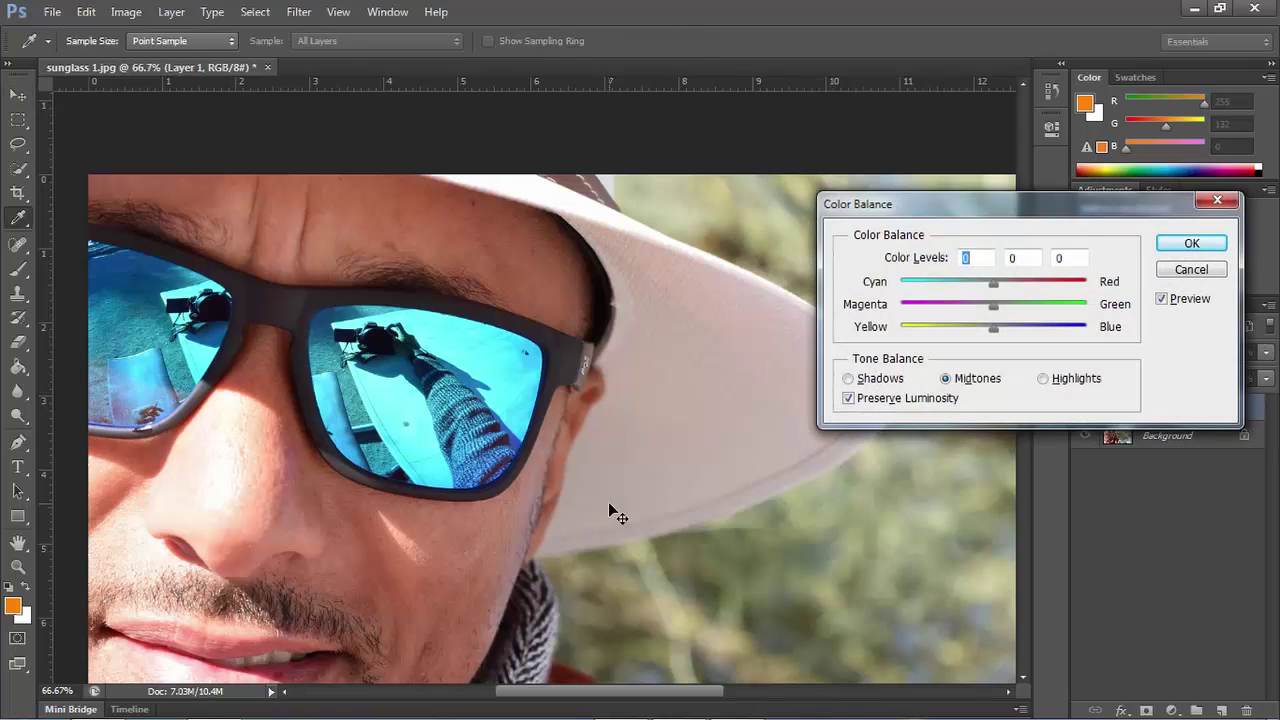
mouse_move(993, 283)
mouse_down()
mouse_move(1045, 291)
mouse_move(950, 306)
mouse_up()
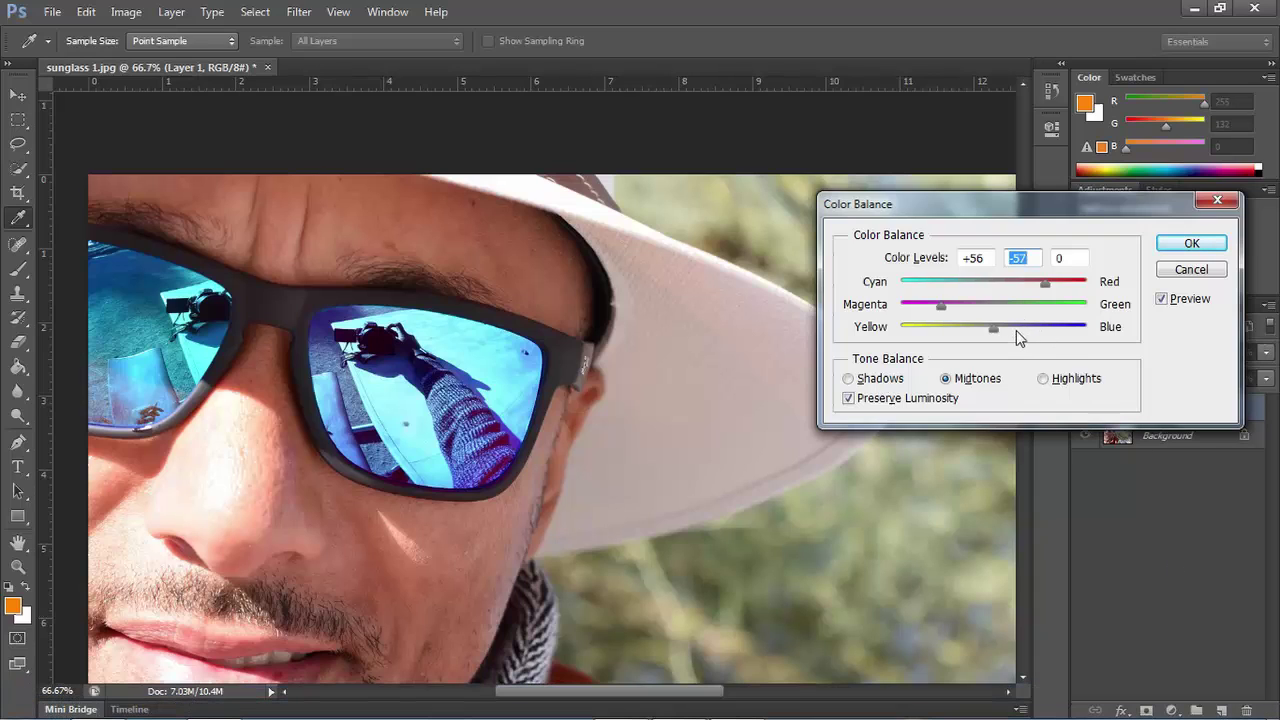
mouse_move(1016, 330)
mouse_down()
mouse_move(1073, 333)
mouse_move(923, 330)
mouse_up()
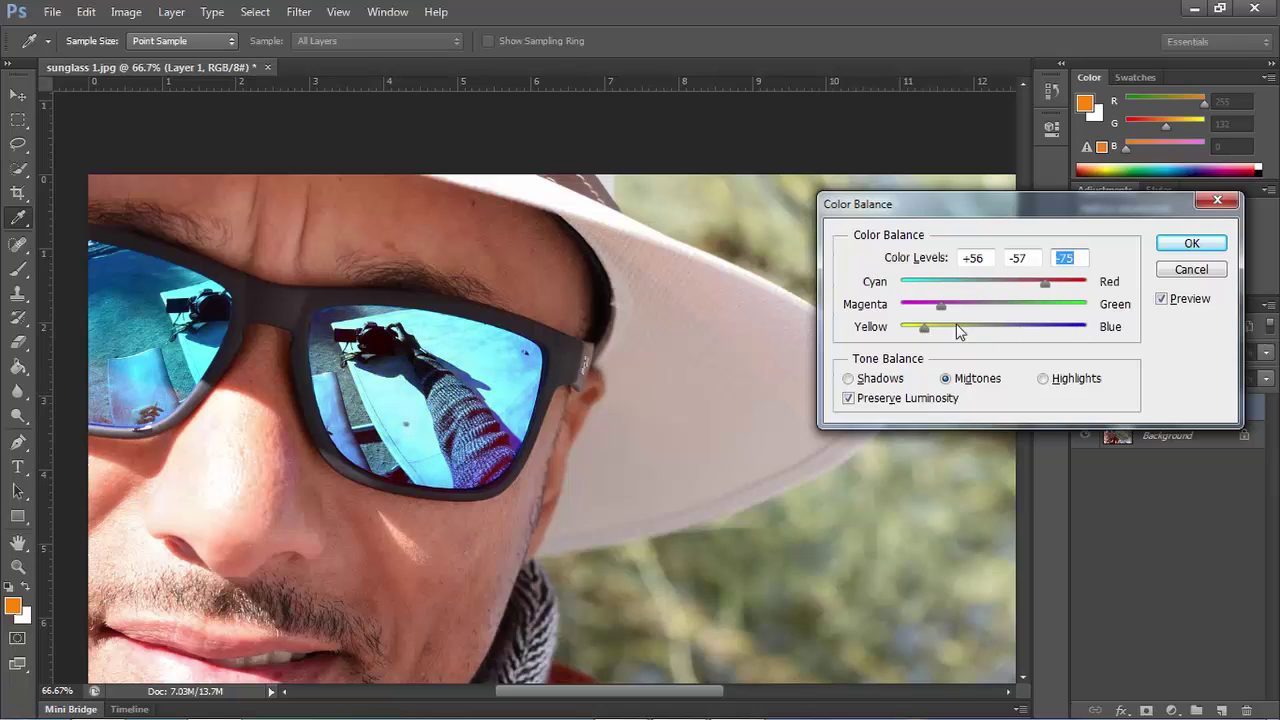
mouse_move(1050, 304)
mouse_down()
mouse_move(998, 302)
mouse_move(1084, 282)
mouse_move(921, 304)
mouse_move(1033, 330)
mouse_up()
click(1030, 304)
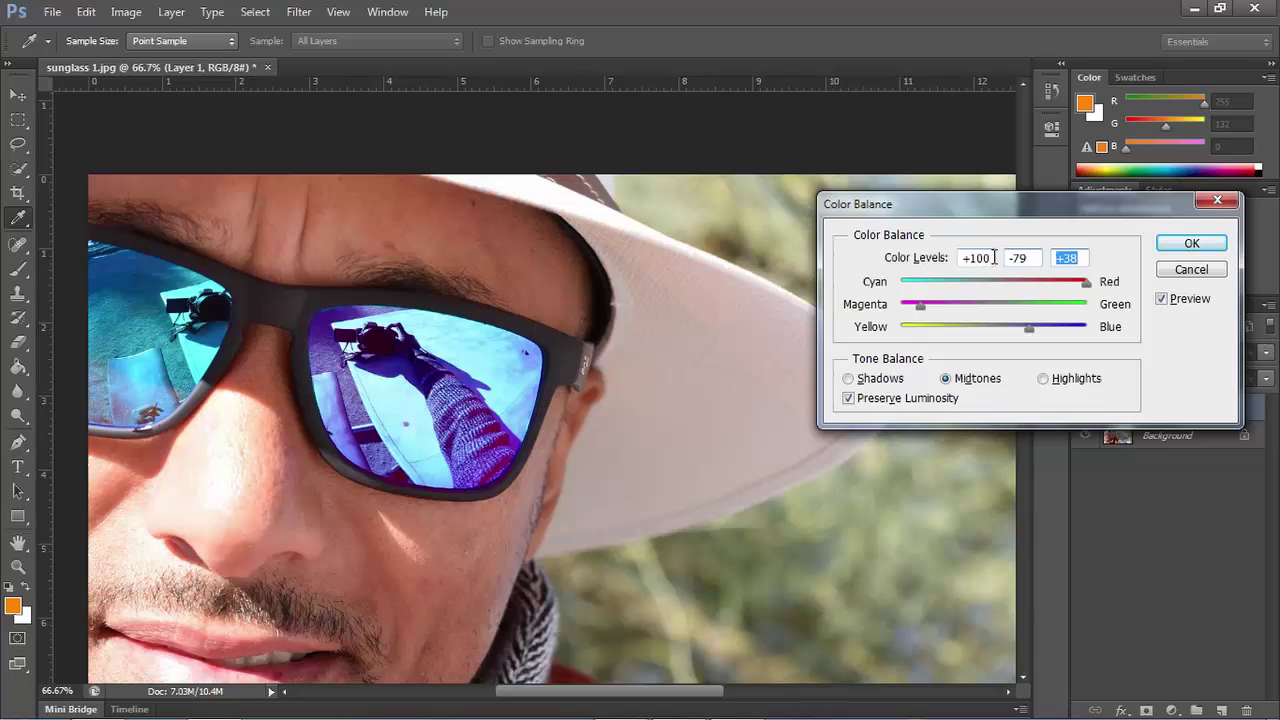
drag(1086, 283, 1074, 283)
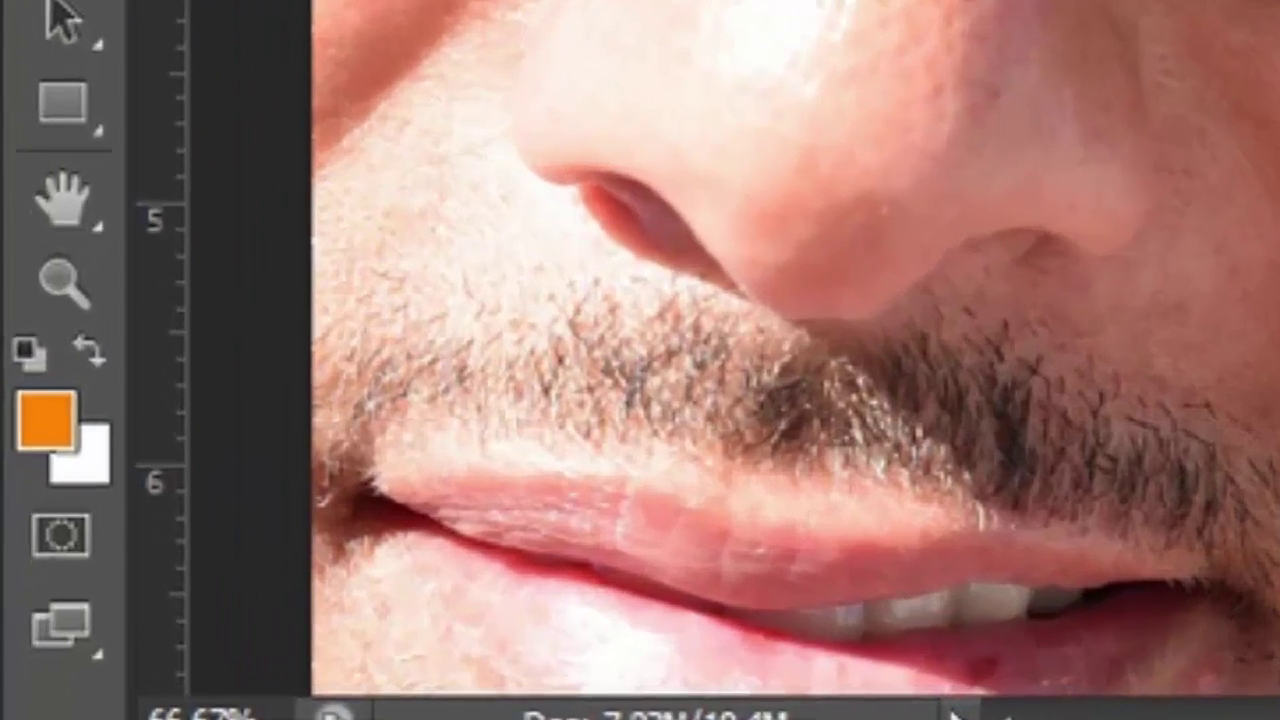
key(super)
- Jot '+87, -79, -38' in a new Notepad note, then apply the Color Balance in Photoshop
text(notepa)
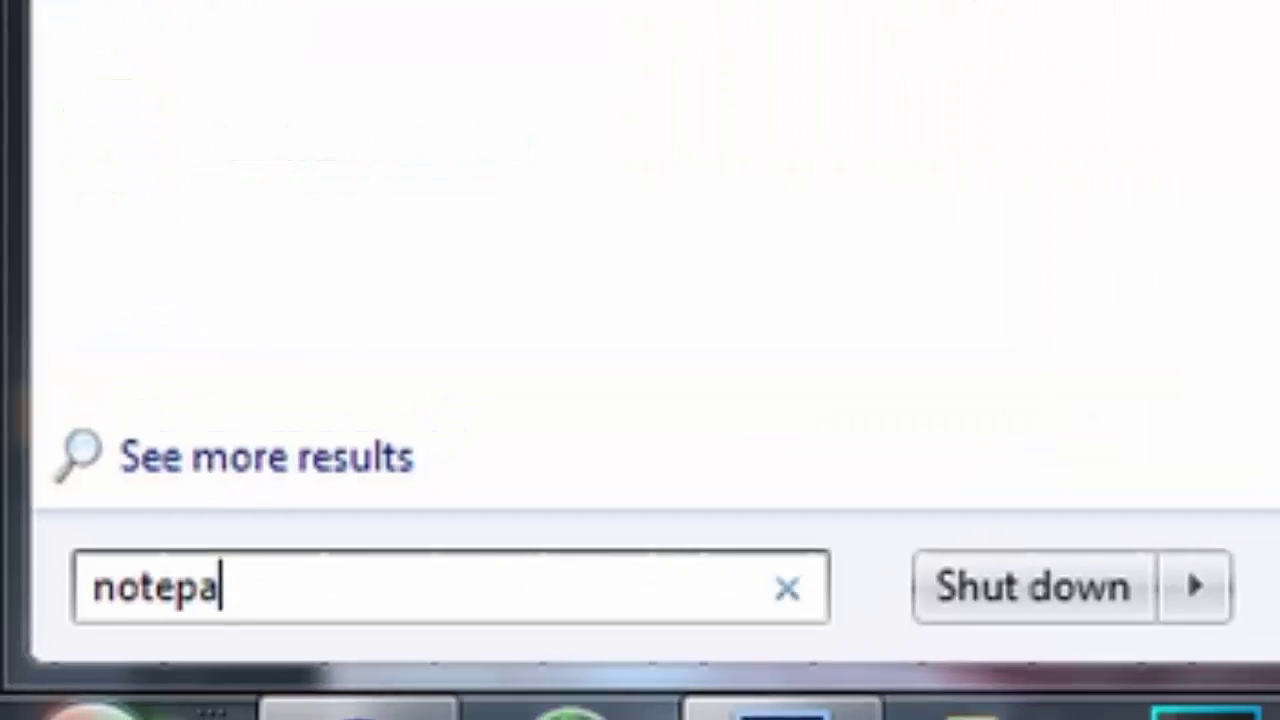
key(Return)
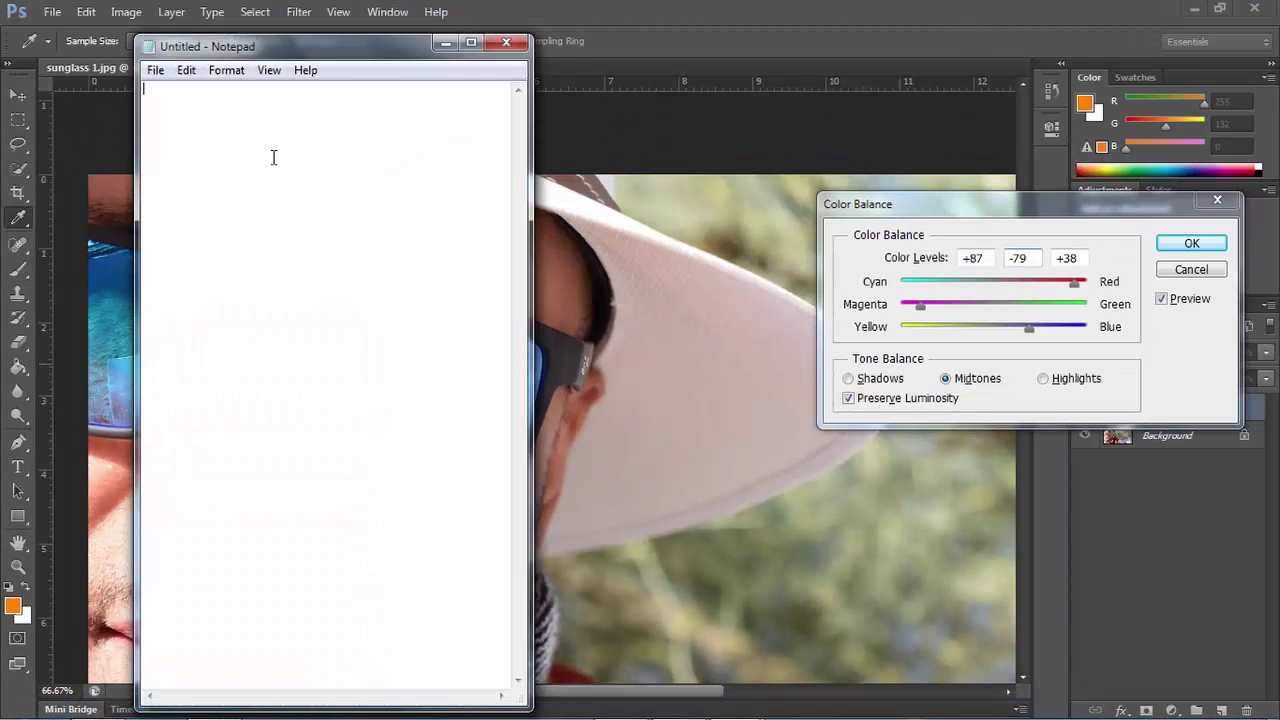
text(+)
text(87)
text(, )
text(-)
text(79, )
text(-38)
click(1192, 245)
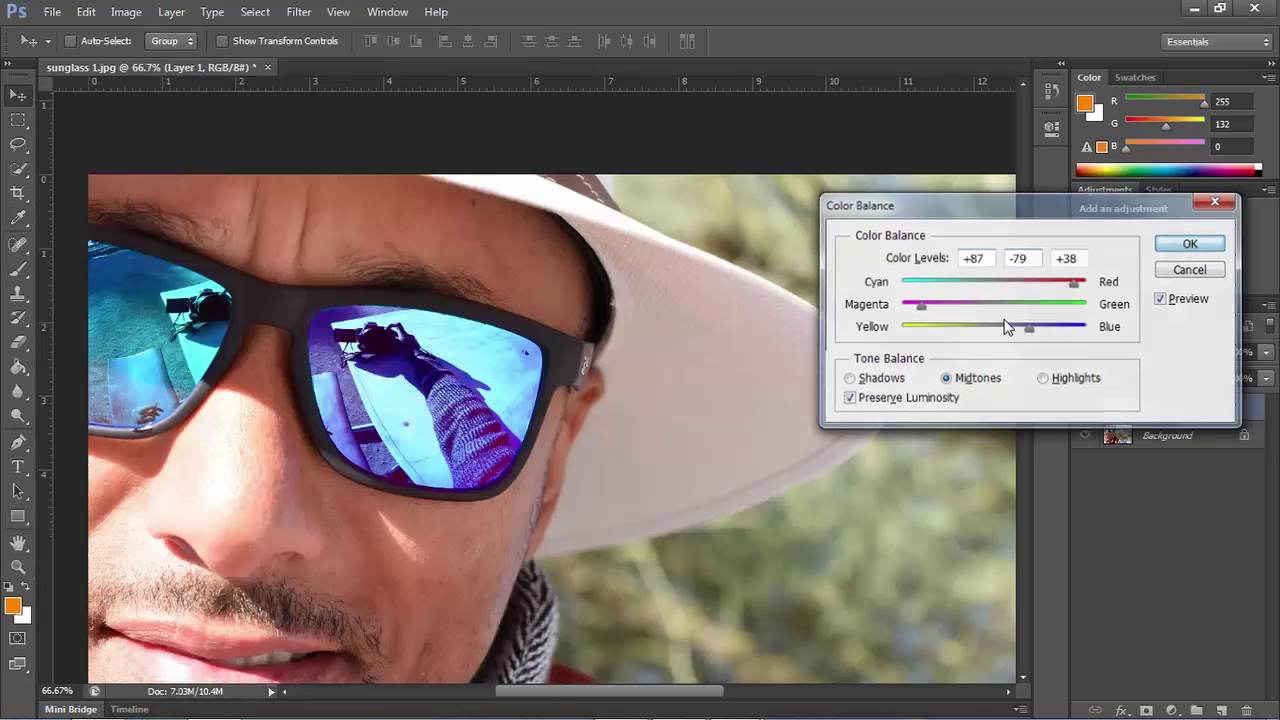
key(Return)
- Zoom the view to 200% on the left lens of the sunglasses
drag(645, 690, 563, 690)
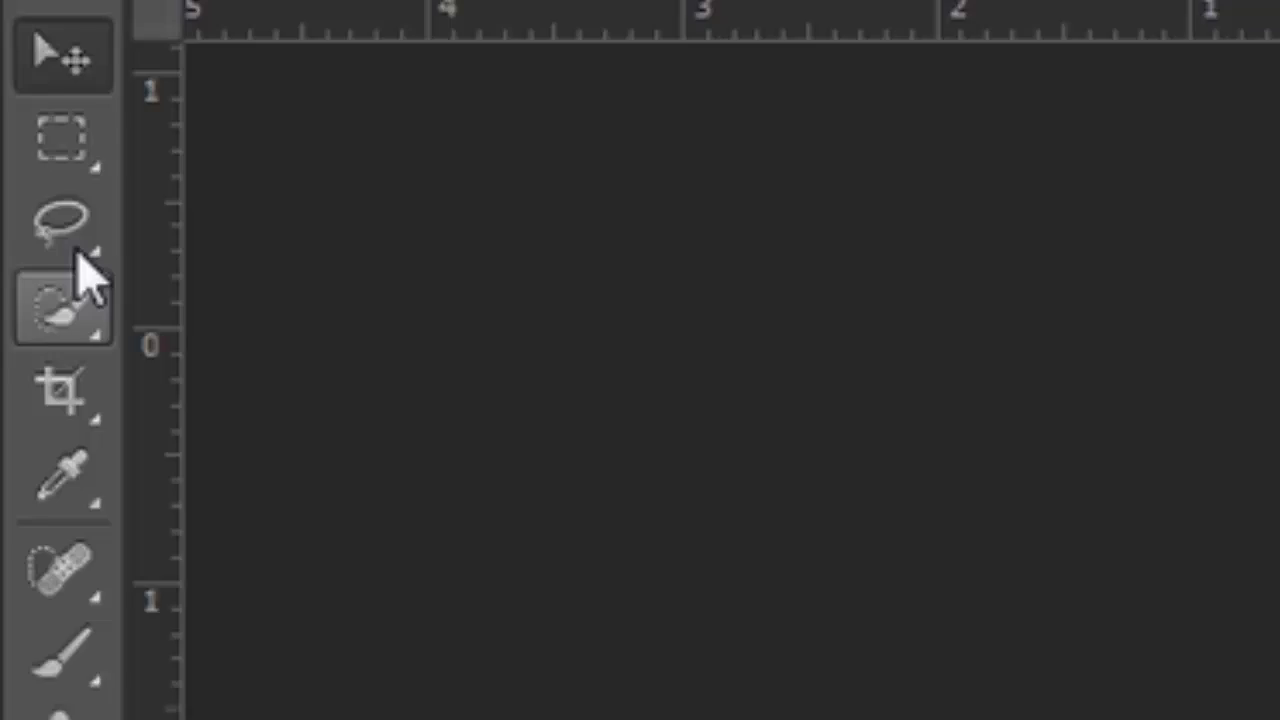
click(78, 250)
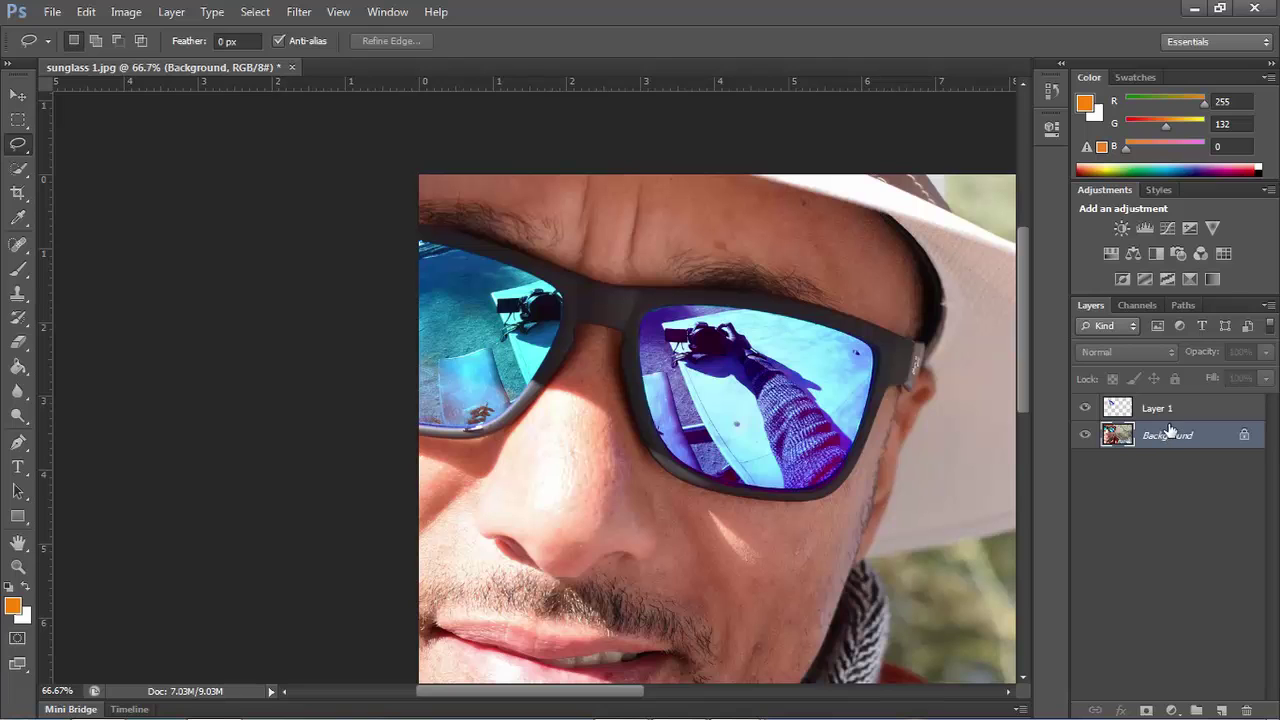
click(22, 568)
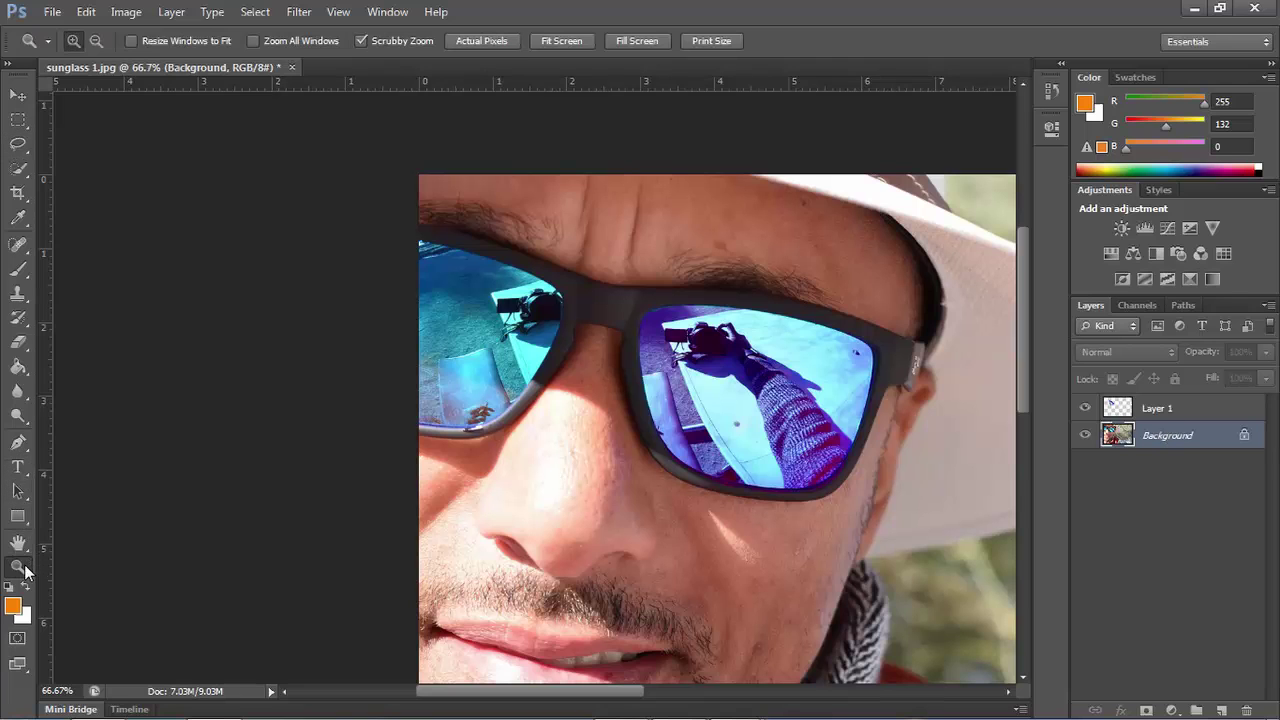
alt+click(456, 328)
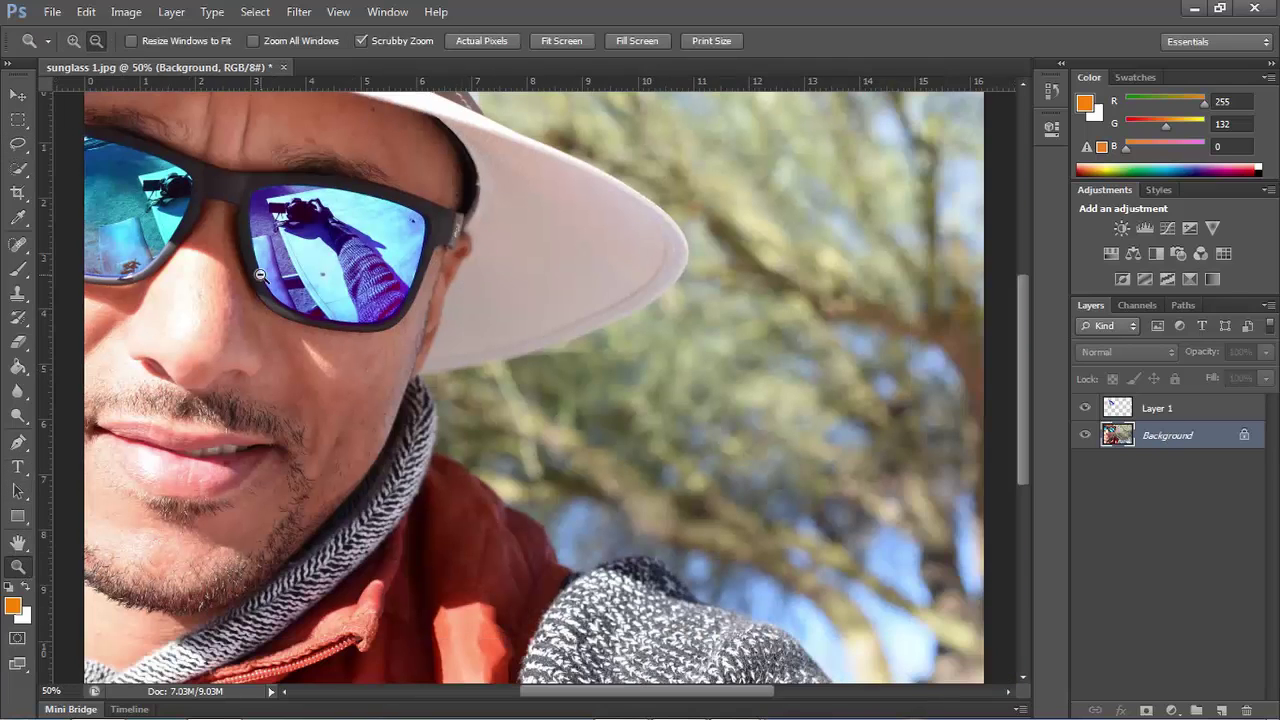
mouse_move(120, 200)
mouse_down()
mouse_move(137, 180)
mouse_move(172, 188)
mouse_up()
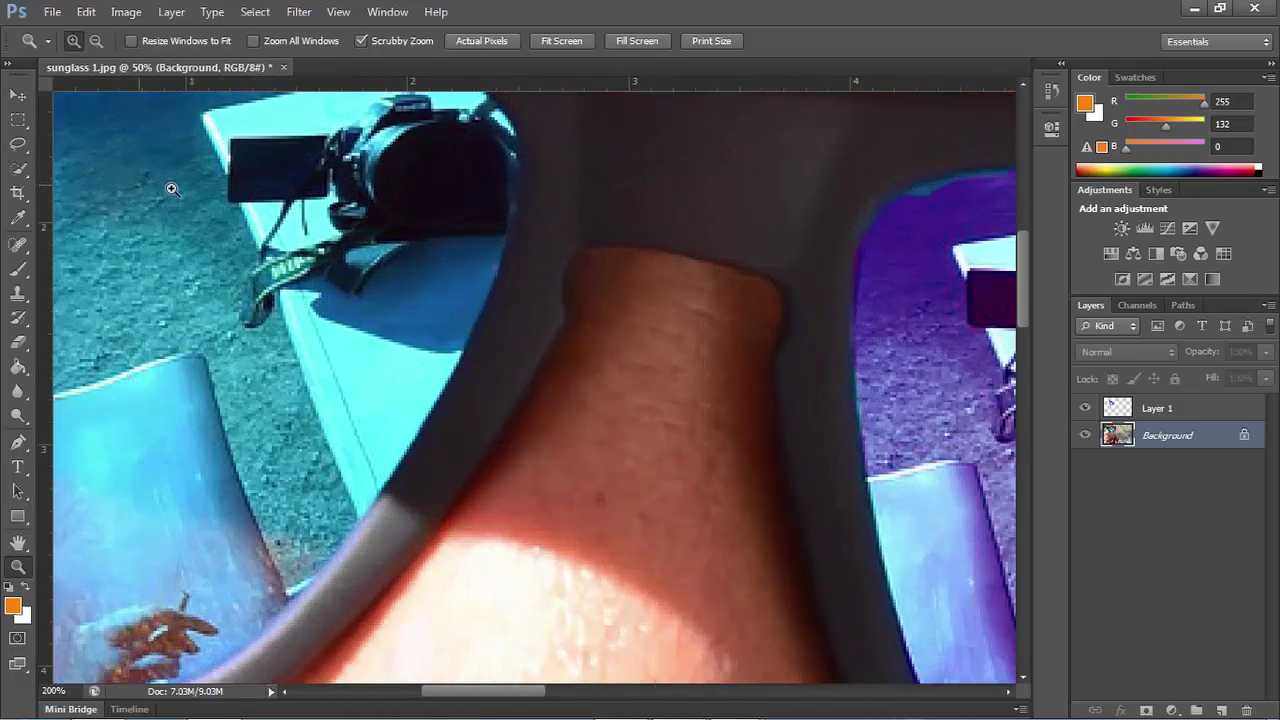
mouse_move(389, 317)
mouse_down()
mouse_move(143, 226)
mouse_move(343, 391)
mouse_up()
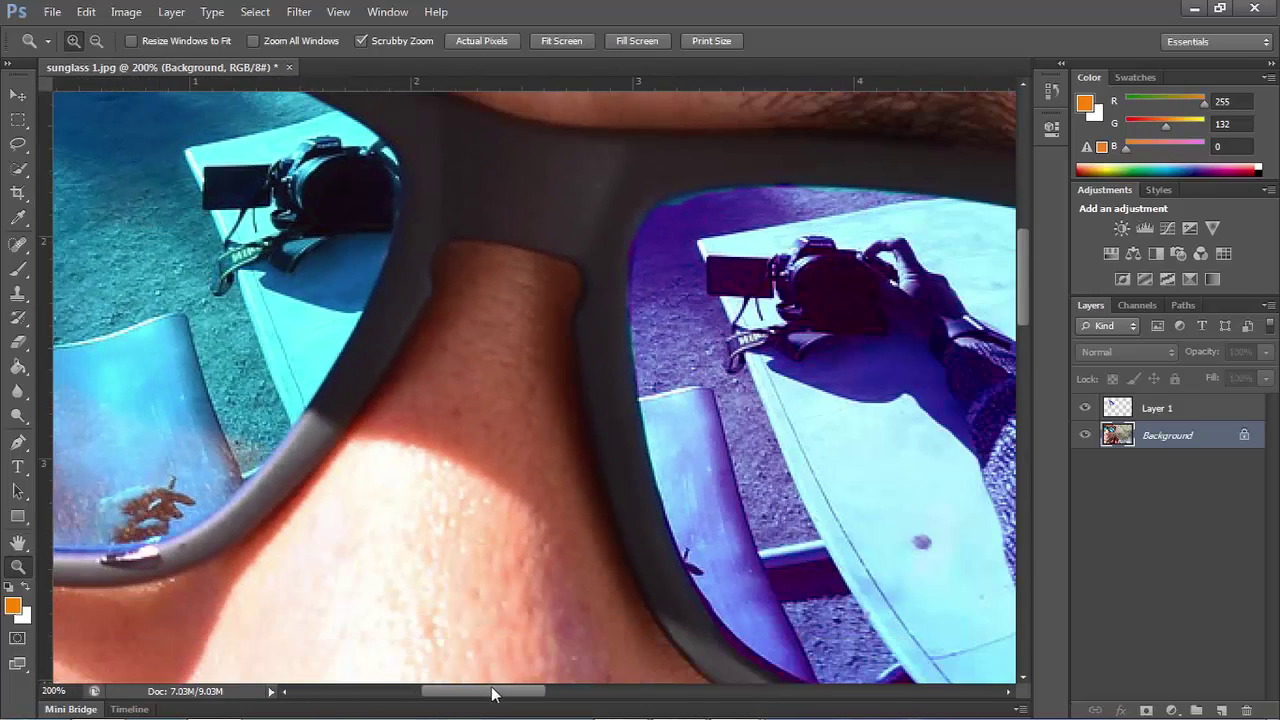
- Scroll and pan until the whole left lens is centred in the workspace
drag(492, 693, 437, 693)
scroll(528, 514, up, 2)
scroll(557, 399, up, 2)
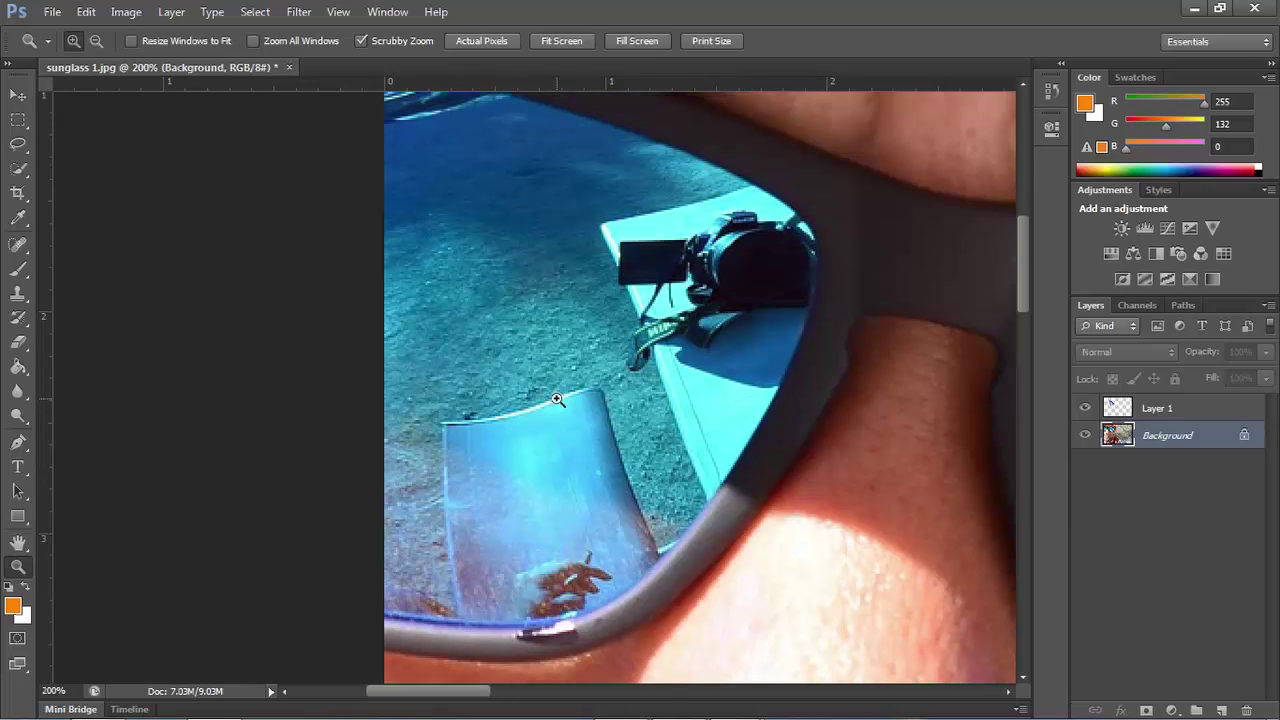
scroll(557, 399, down, 1)
scroll(557, 399, down, 1)
scroll(566, 379, up, 2)
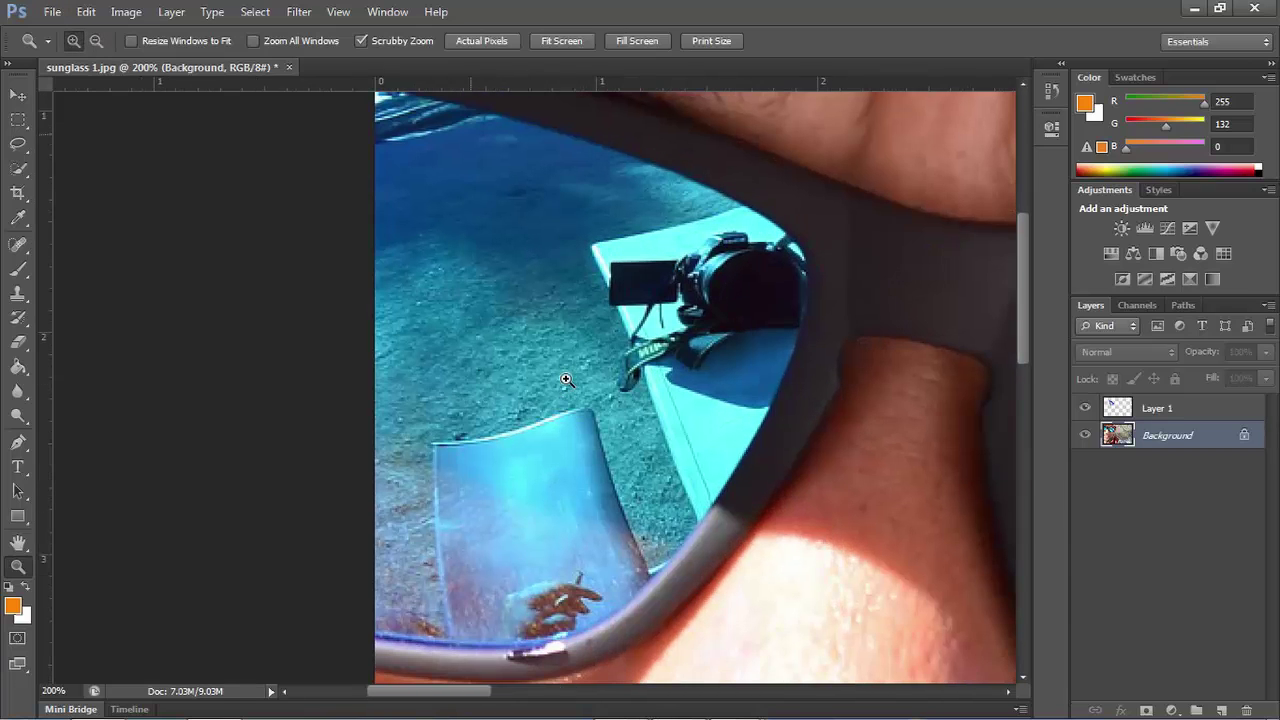
scroll(303, 441, up, 1)
scroll(277, 447, up, 1)
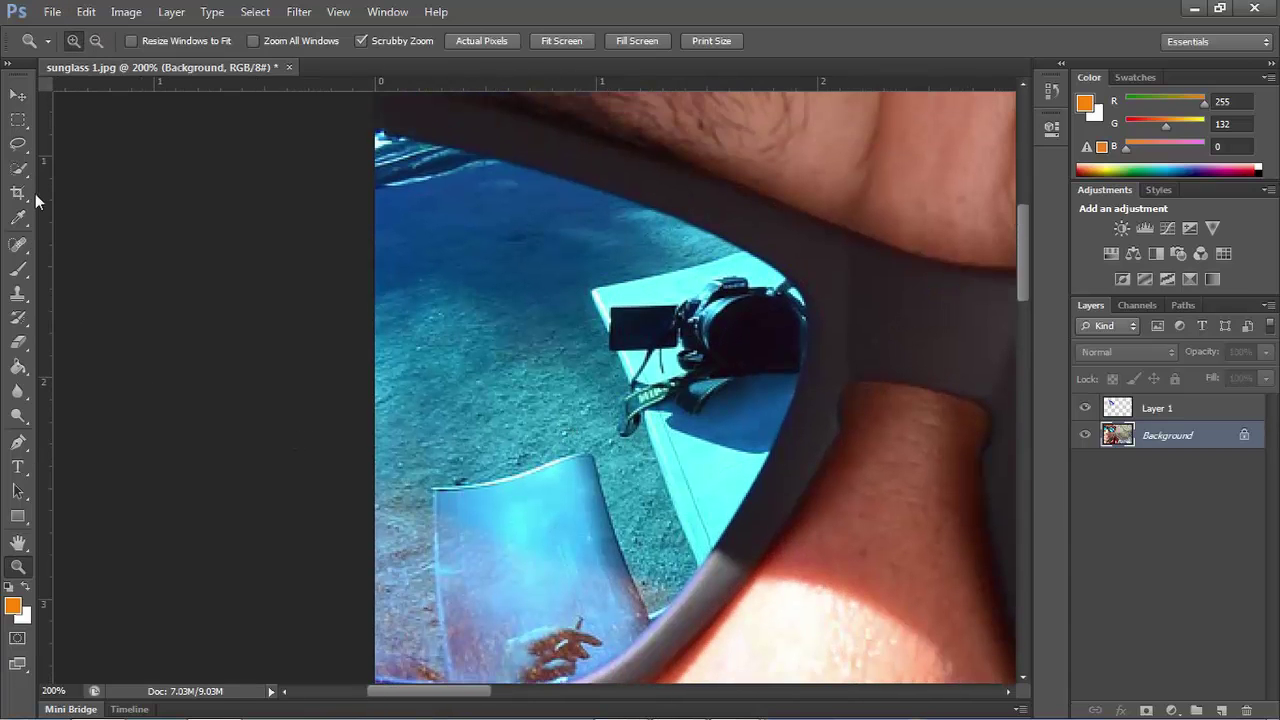
- Draw a freehand Lasso selection around the left lens's mirrored glass along its inner rim
click(17, 124)
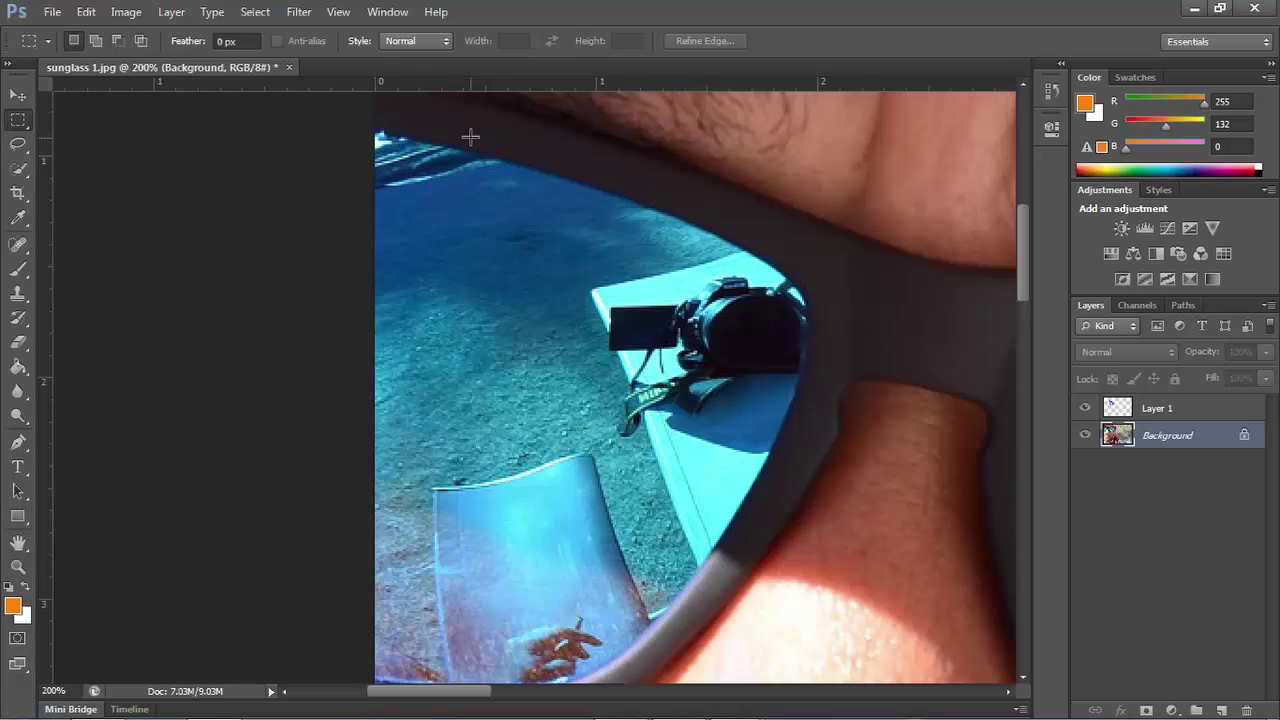
click(18, 144)
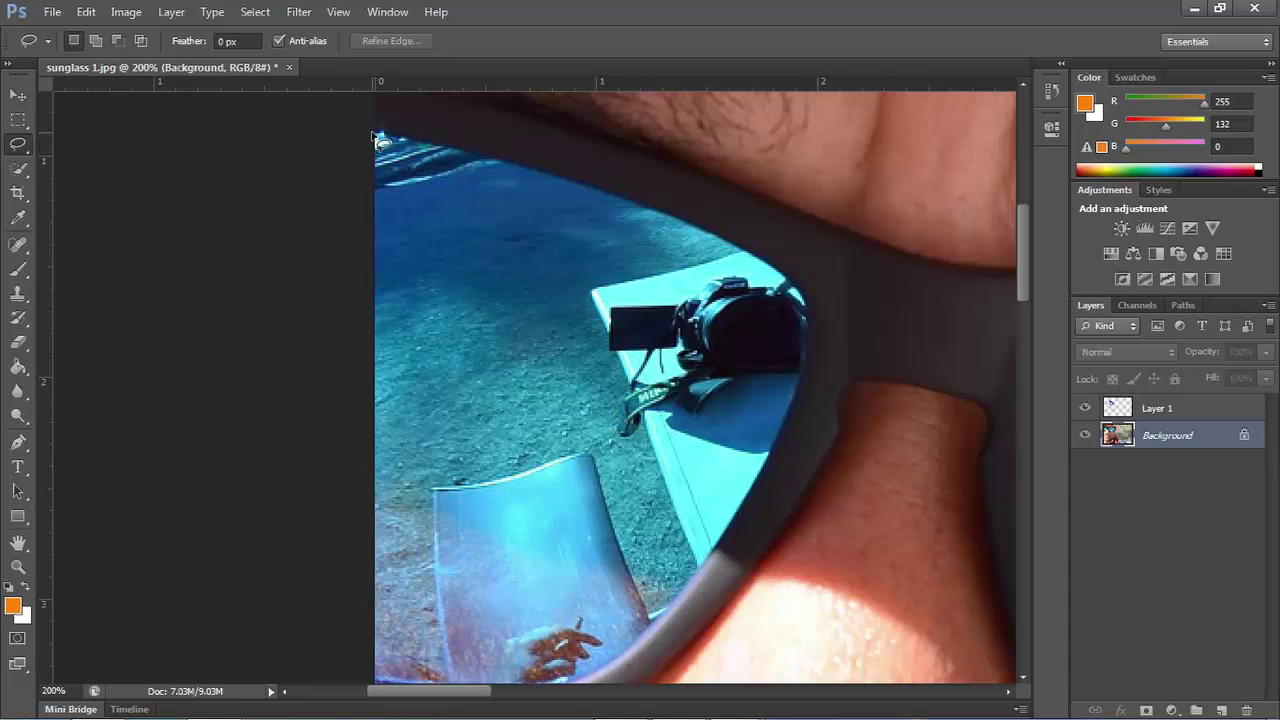
mouse_move(379, 131)
mouse_down()
mouse_move(520, 164)
mouse_move(761, 262)
mouse_move(800, 295)
mouse_move(808, 360)
mouse_move(782, 448)
mouse_move(654, 640)
mouse_move(552, 695)
mouse_move(390, 684)
mouse_move(345, 485)
mouse_move(348, 136)
mouse_up()
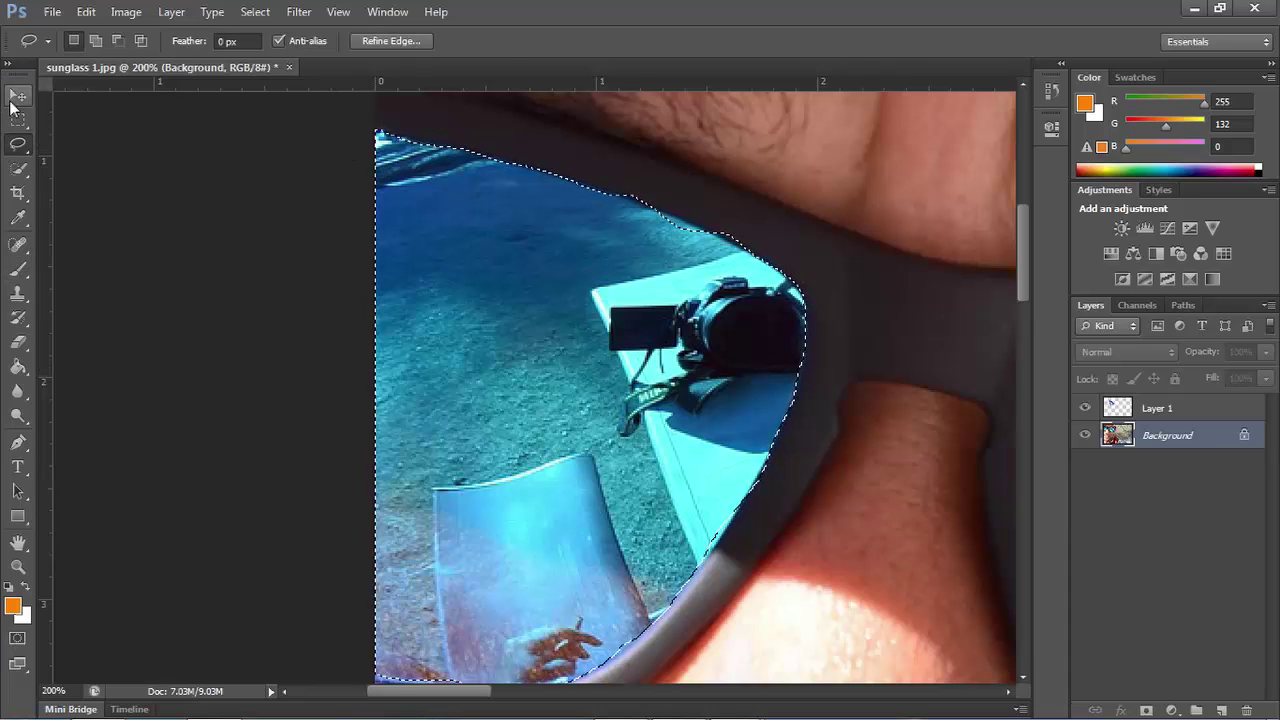
click(18, 95)
- Zoom out to the whole face and copy the selected left lens onto Layer 2
click(18, 566)
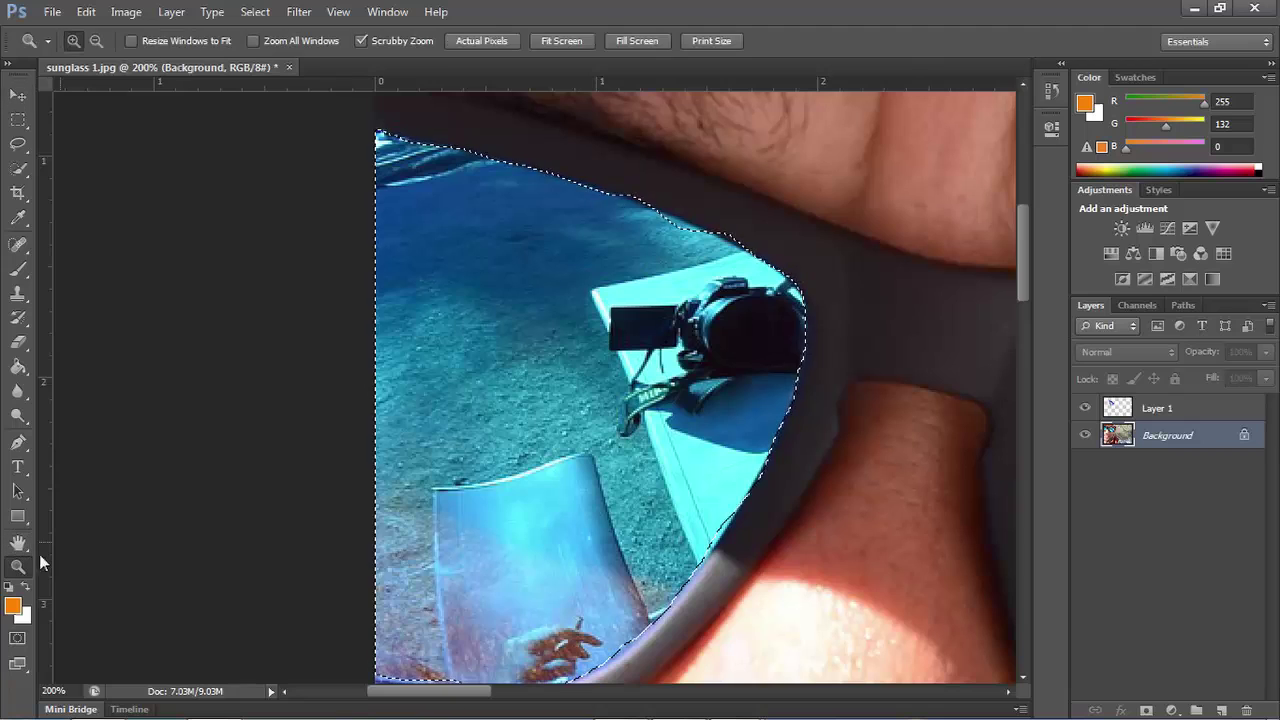
click(500, 397)
alt+click(500, 397)
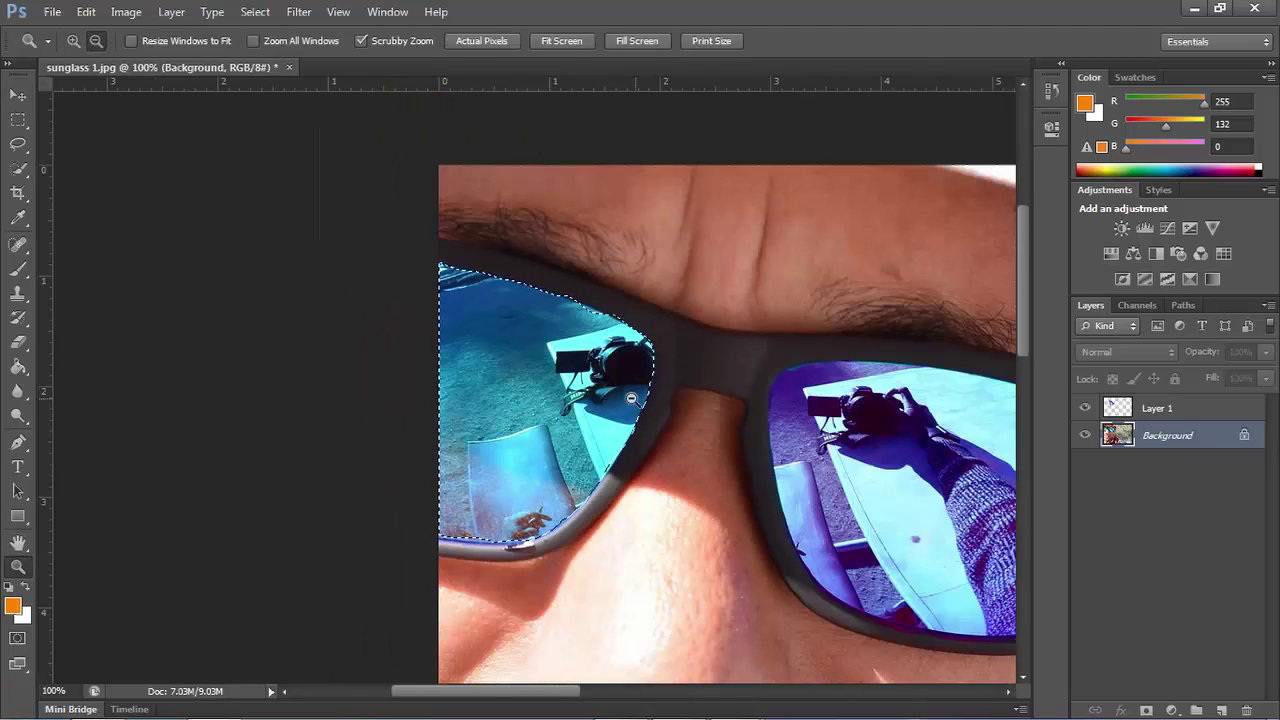
alt+click(500, 397)
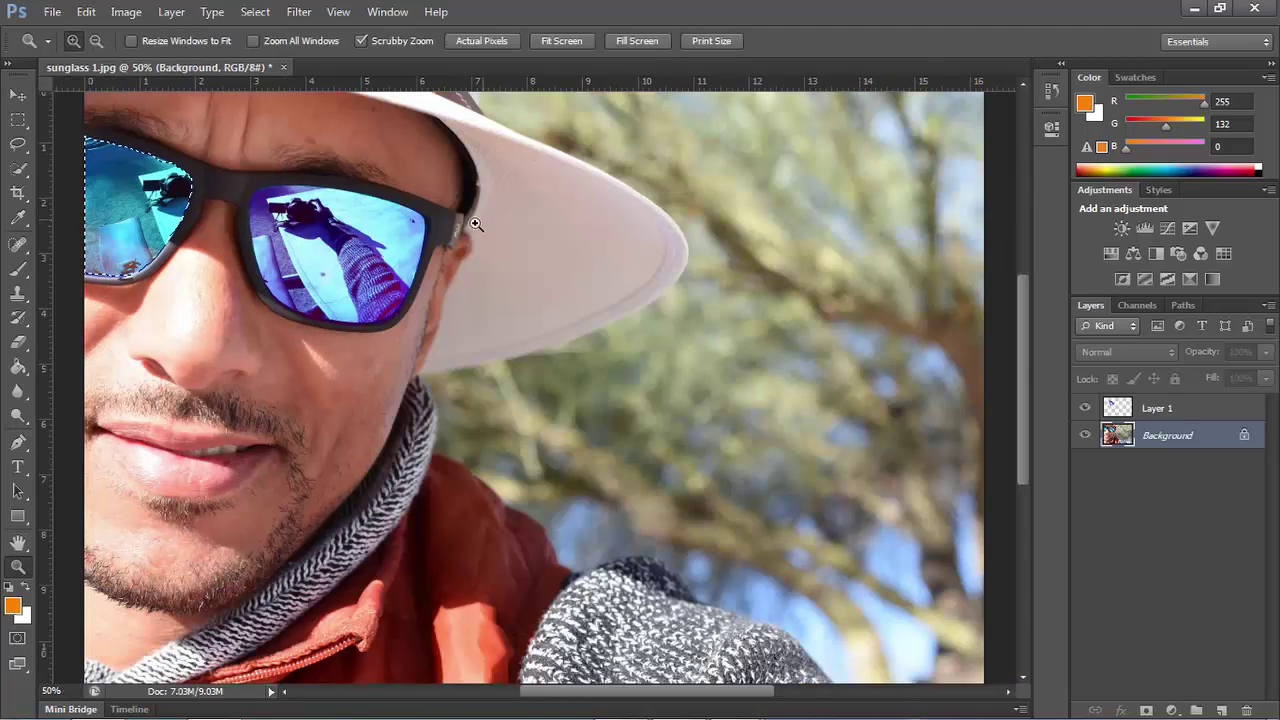
click(20, 95)
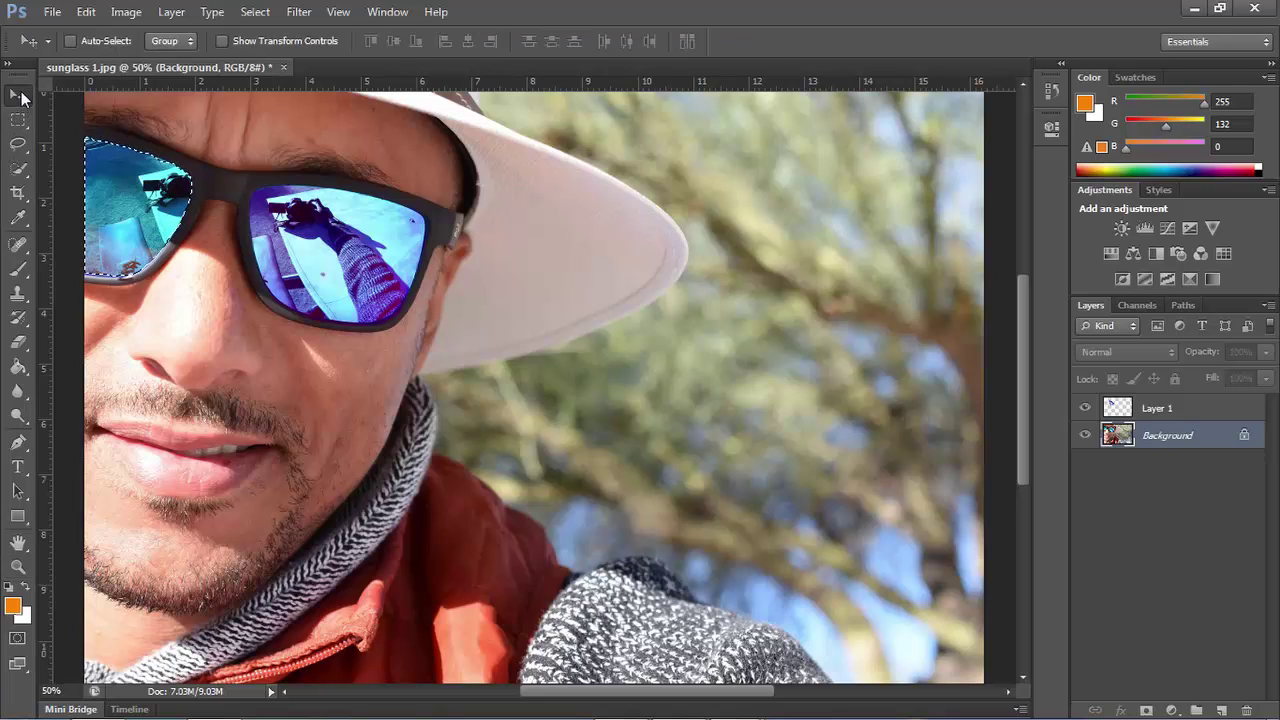
key(ctrl+j)
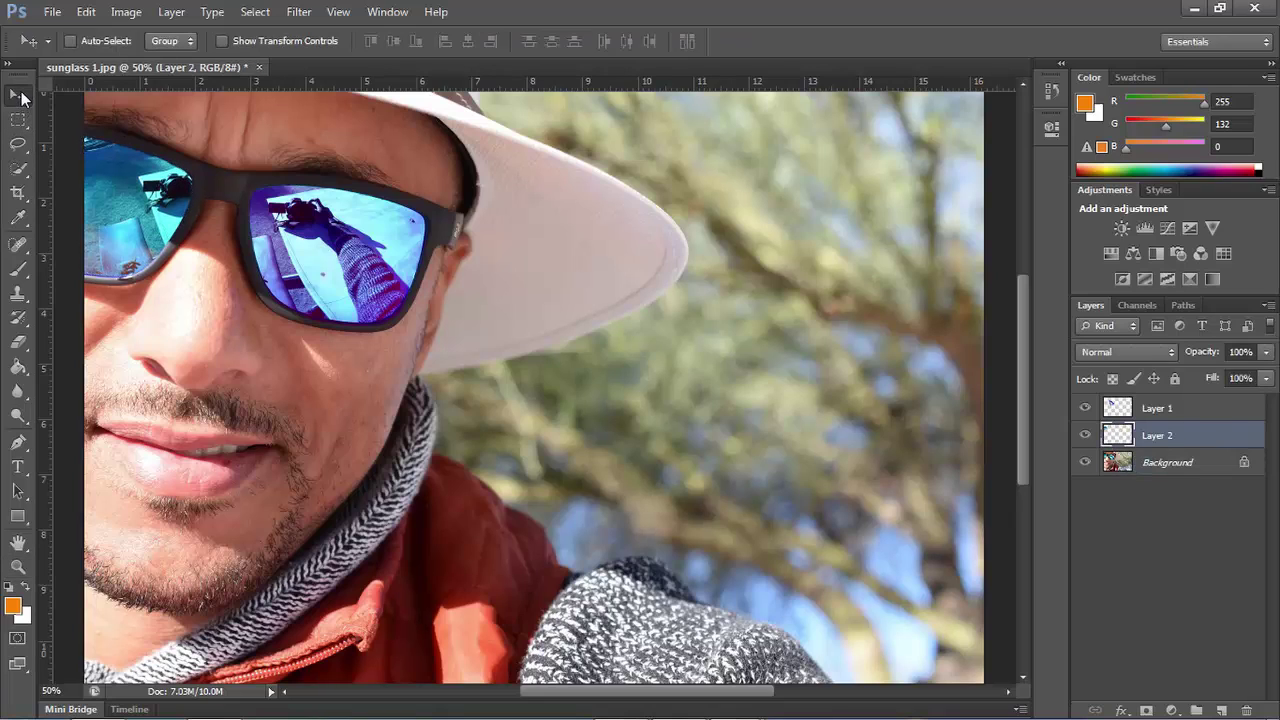
- Bring up Color Balance and check the noted colour values in Notepad
click(113, 6)
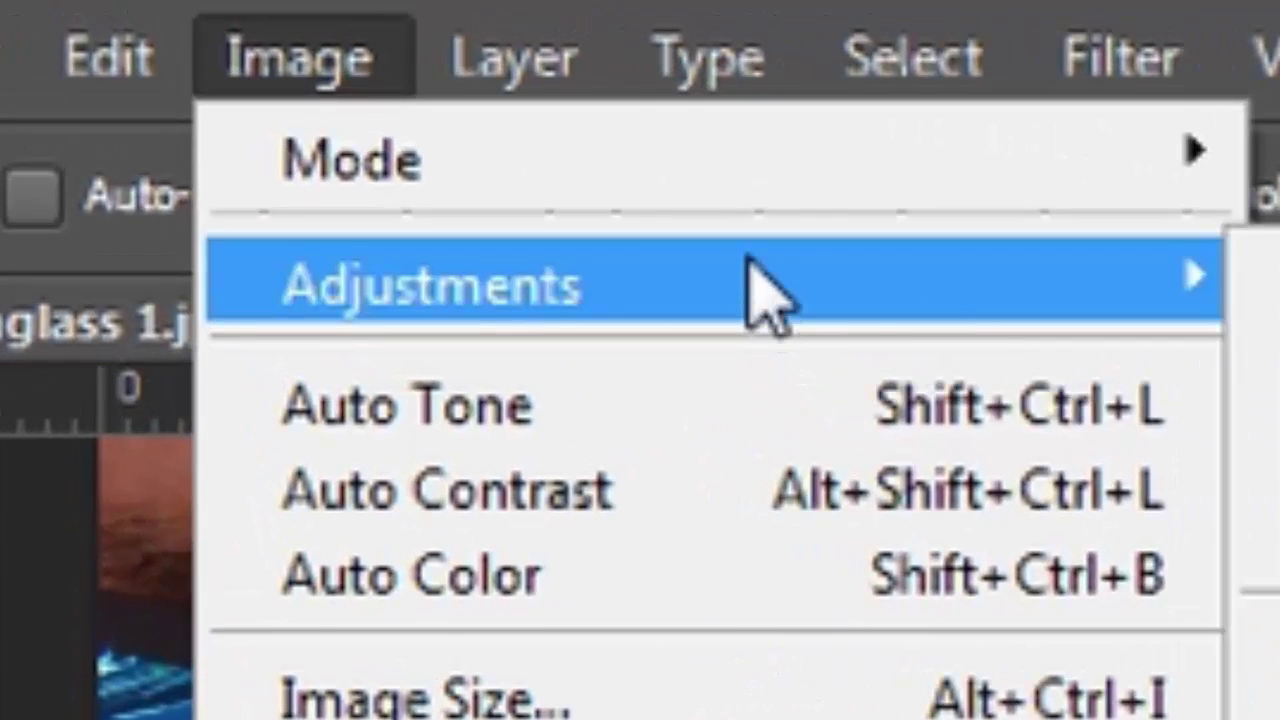
key(Escape)
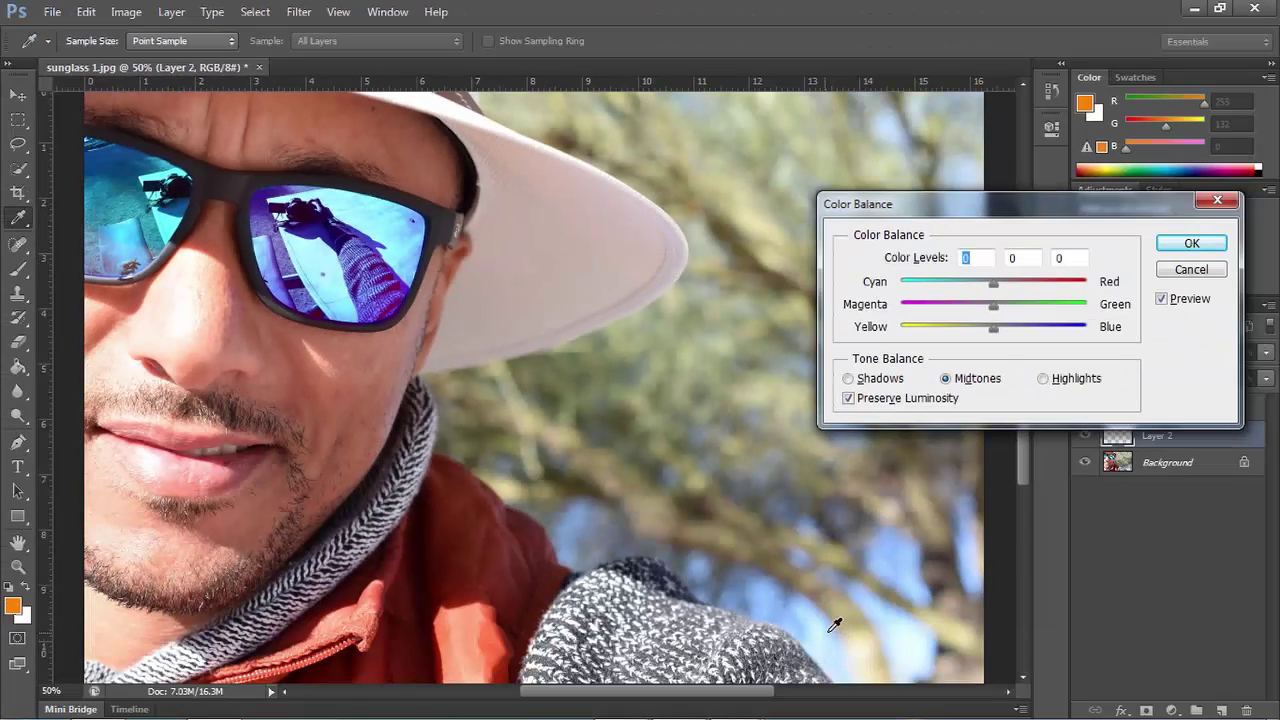
click(745, 700)
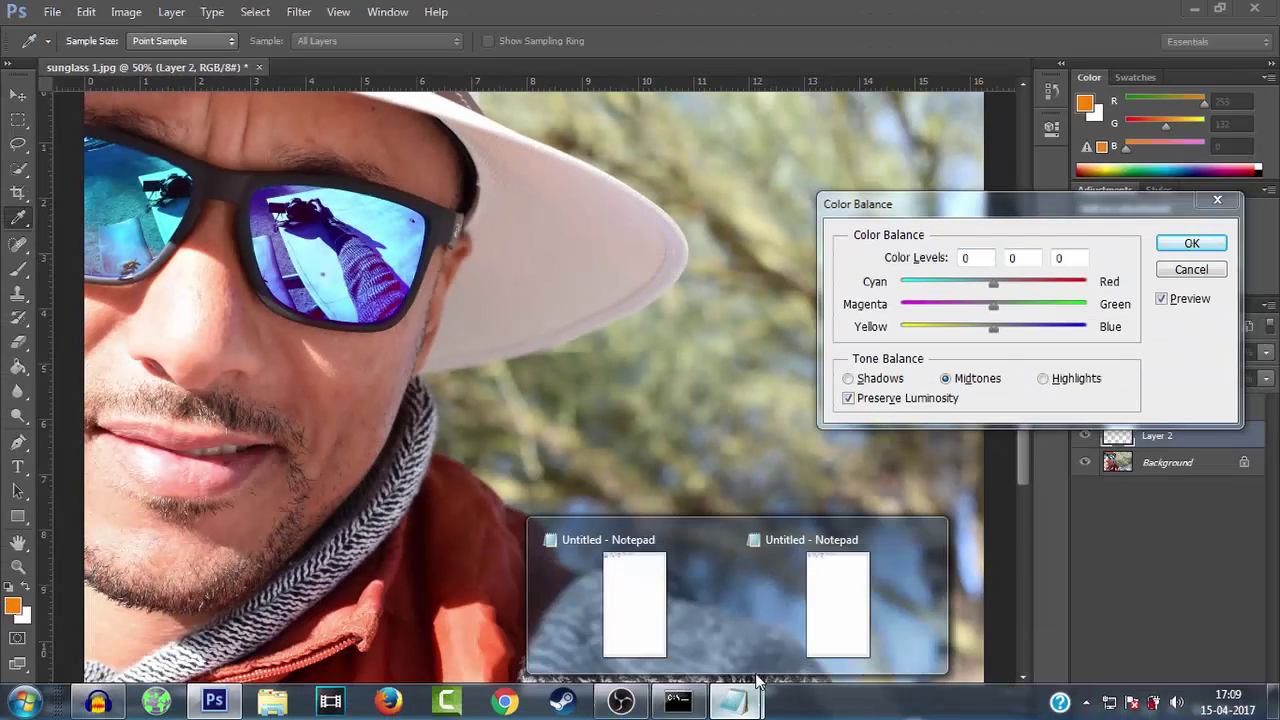
click(875, 580)
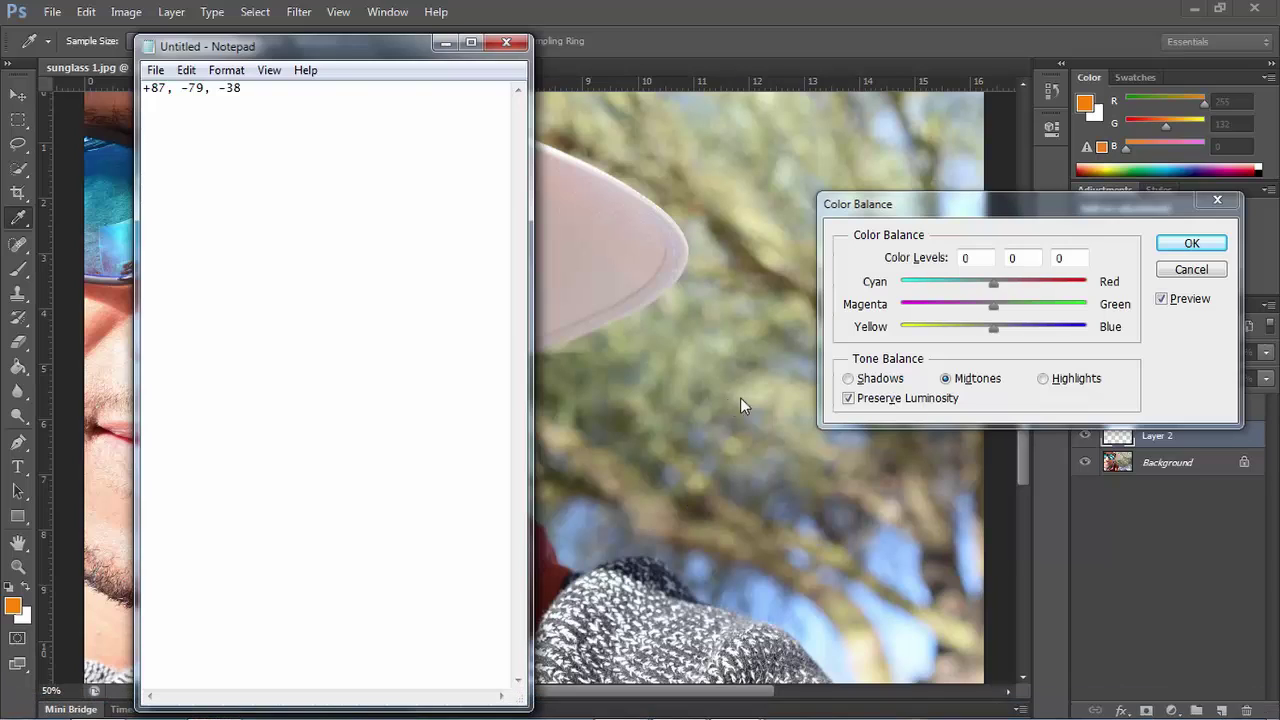
click(970, 258)
text(-)
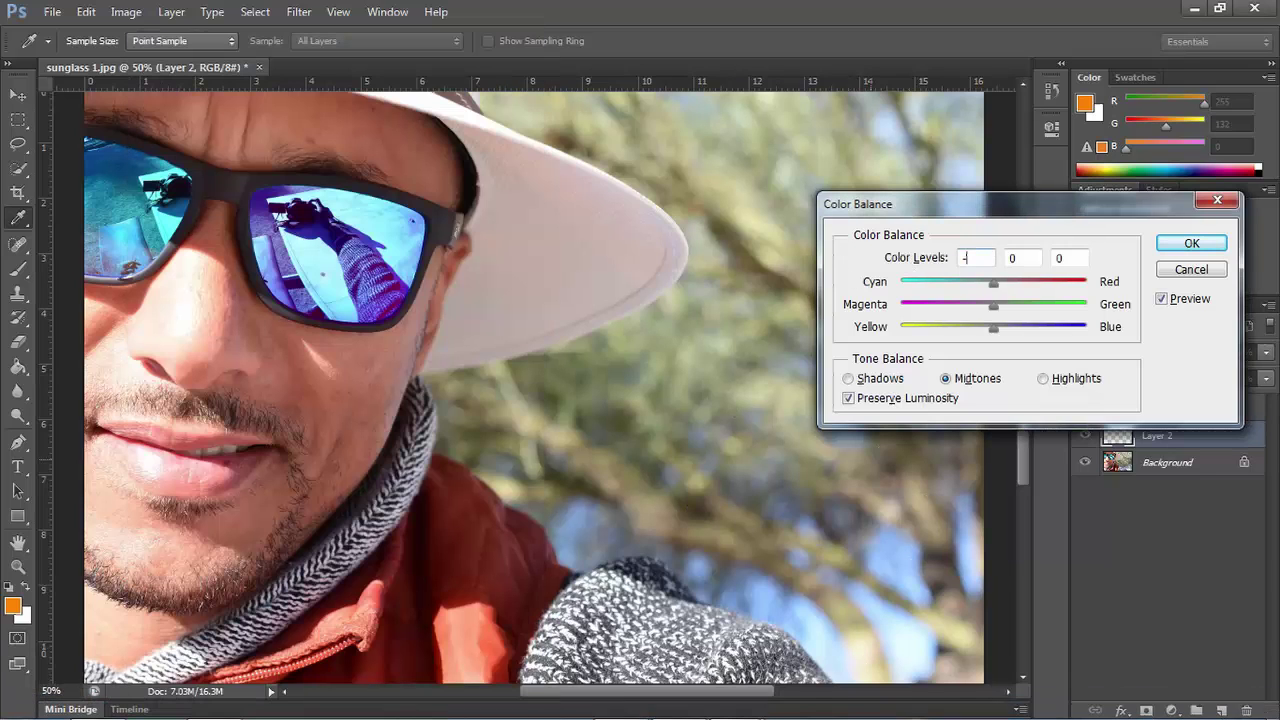
- Enter Color Levels -89, -79 and 38 and apply the Color Balance to Layer 2
text(89)
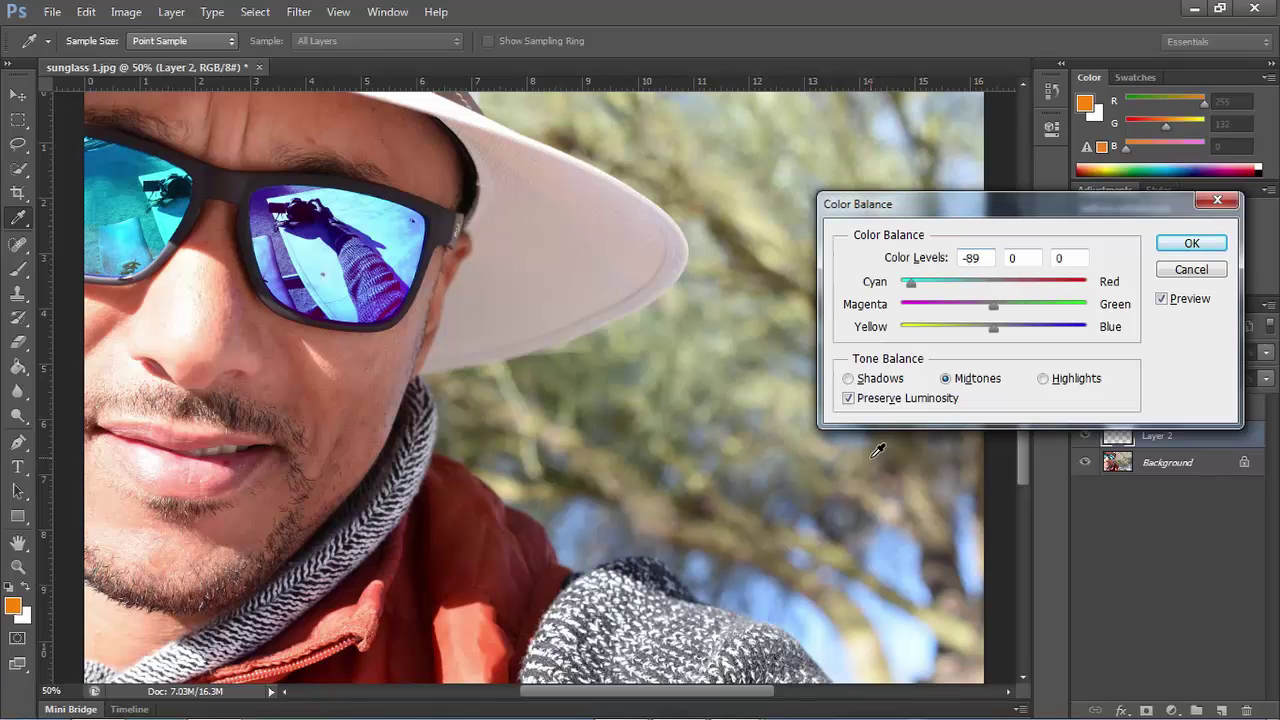
key(super)
key(super)
double_click(972, 258)
text(-79)
text(-70)
key(BackSpace)
text(9)
key(Tab)
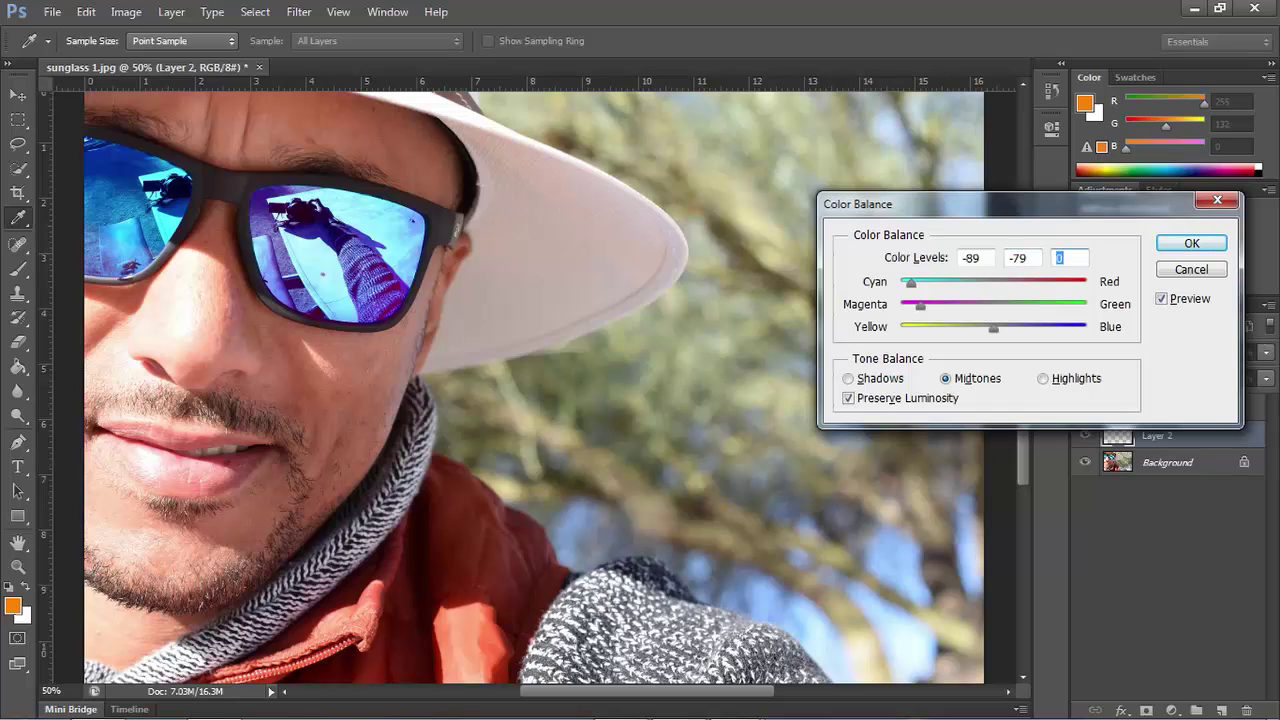
text(78)
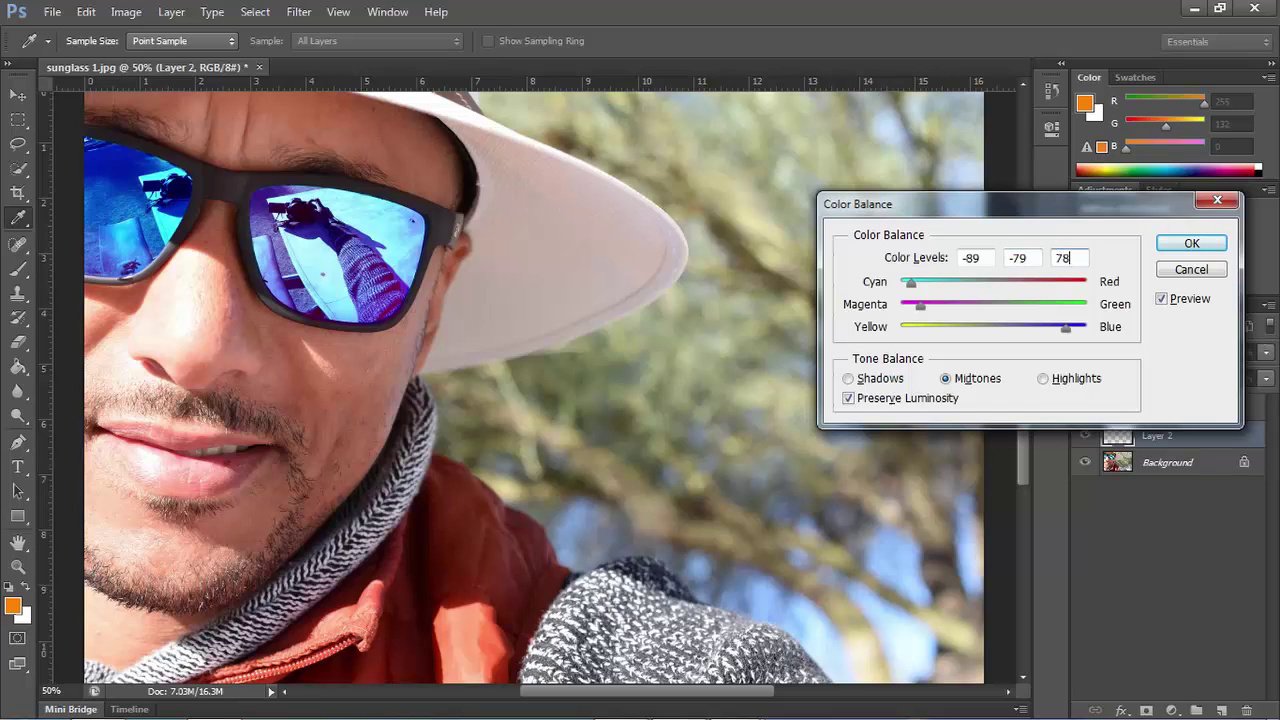
key(alt+Tab)
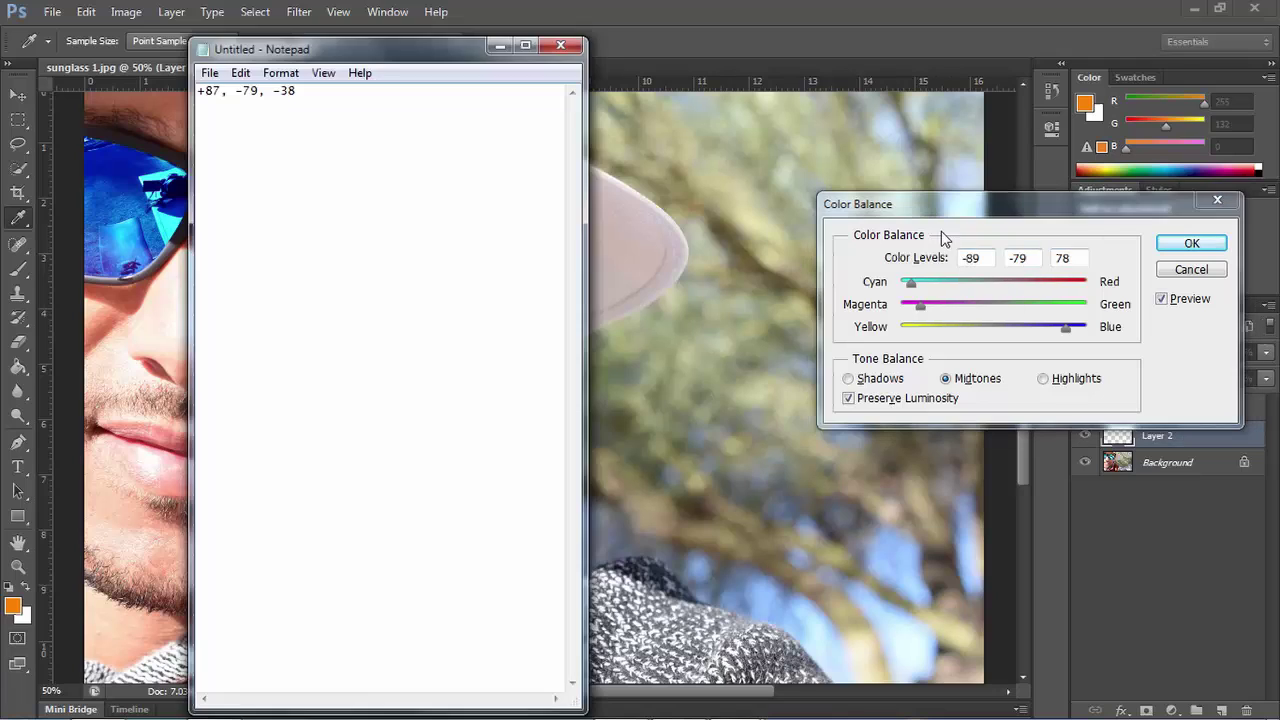
key(alt+Tab)
text(38)
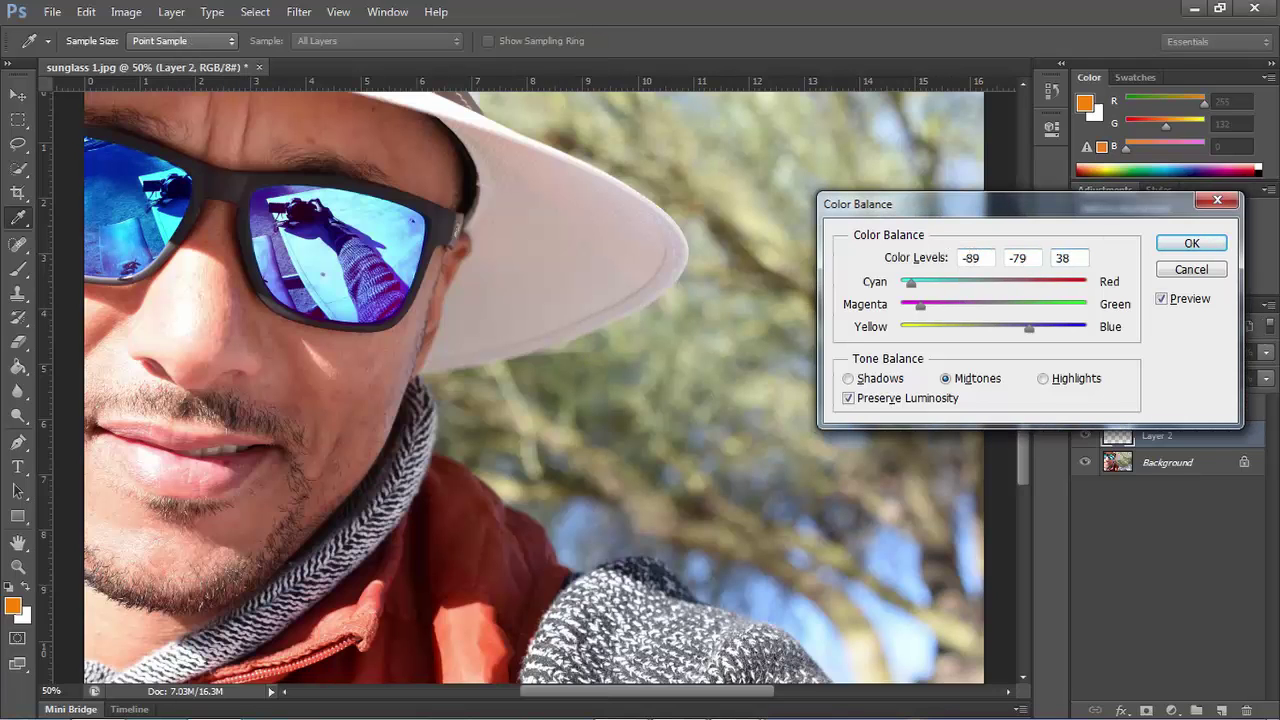
key(Return)
key(alt)
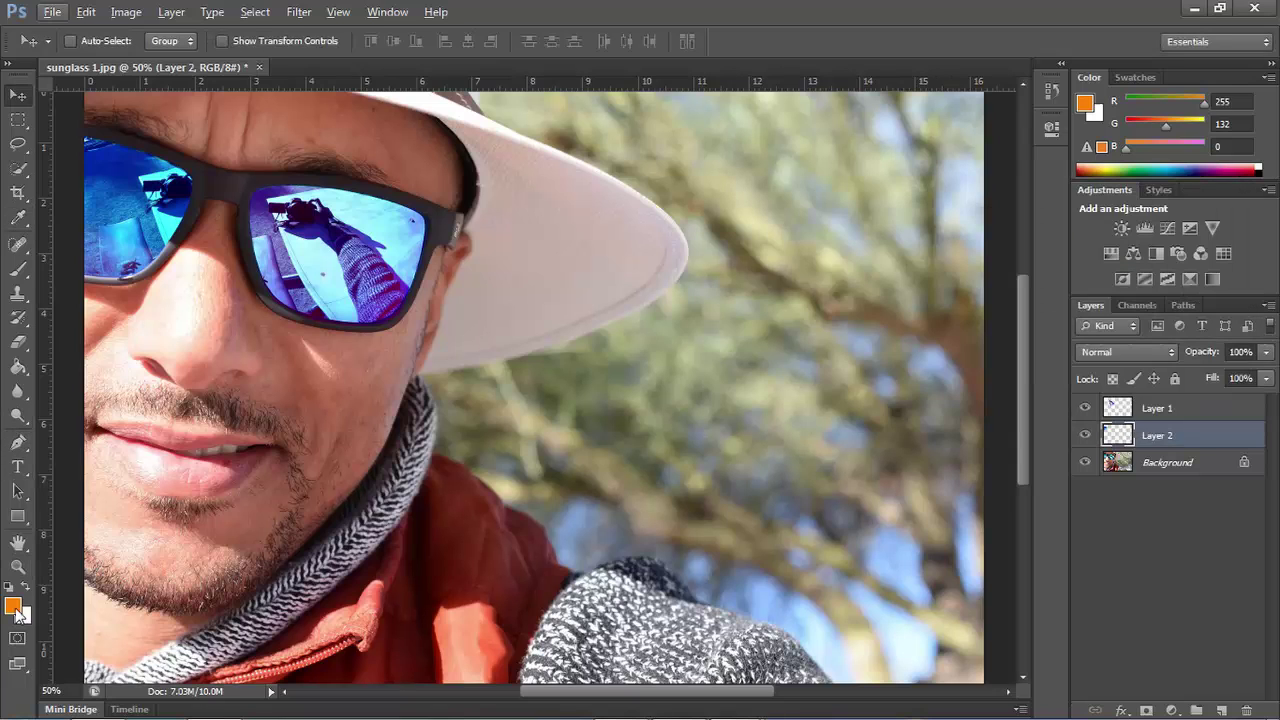
click(17, 566)
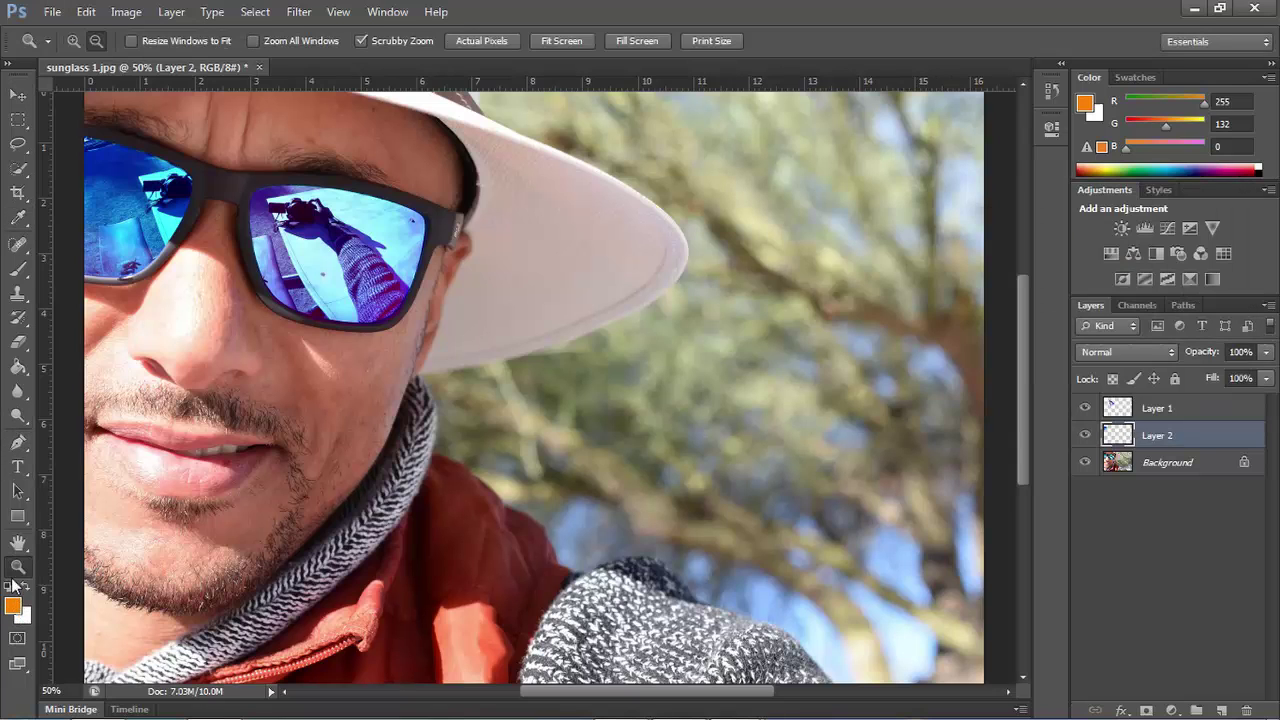
alt+click(279, 485)
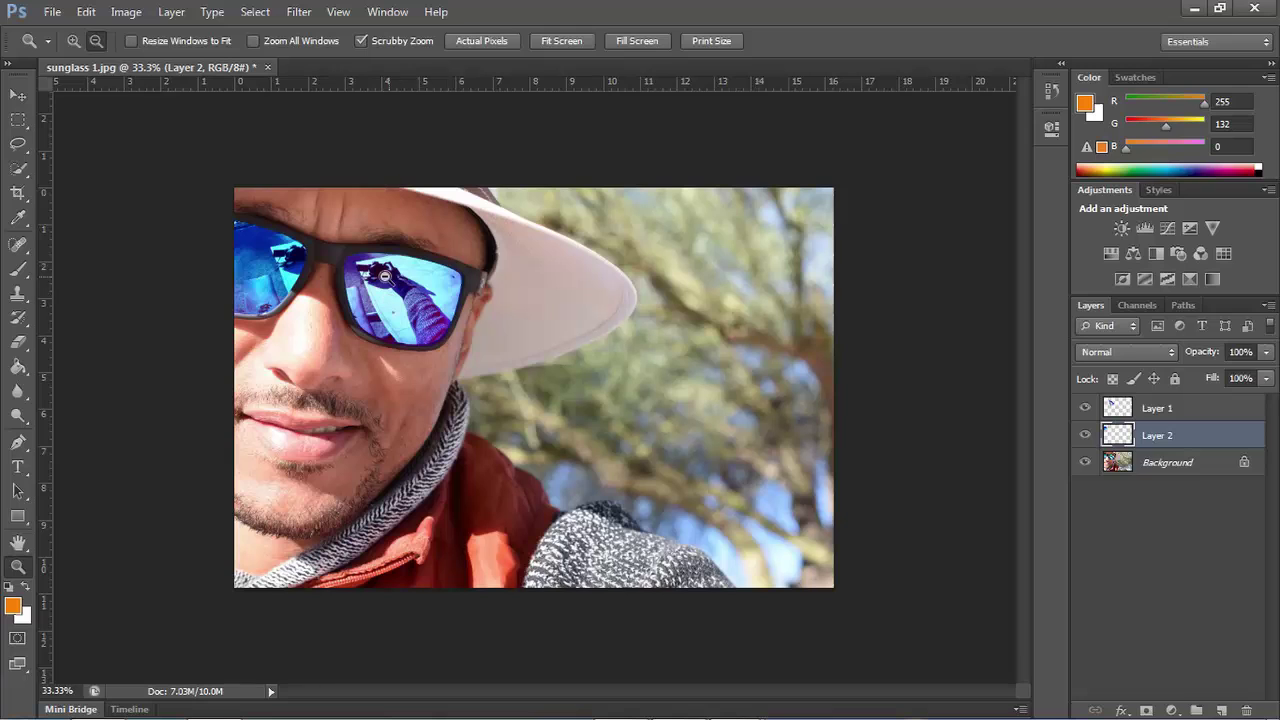
click(296, 253)
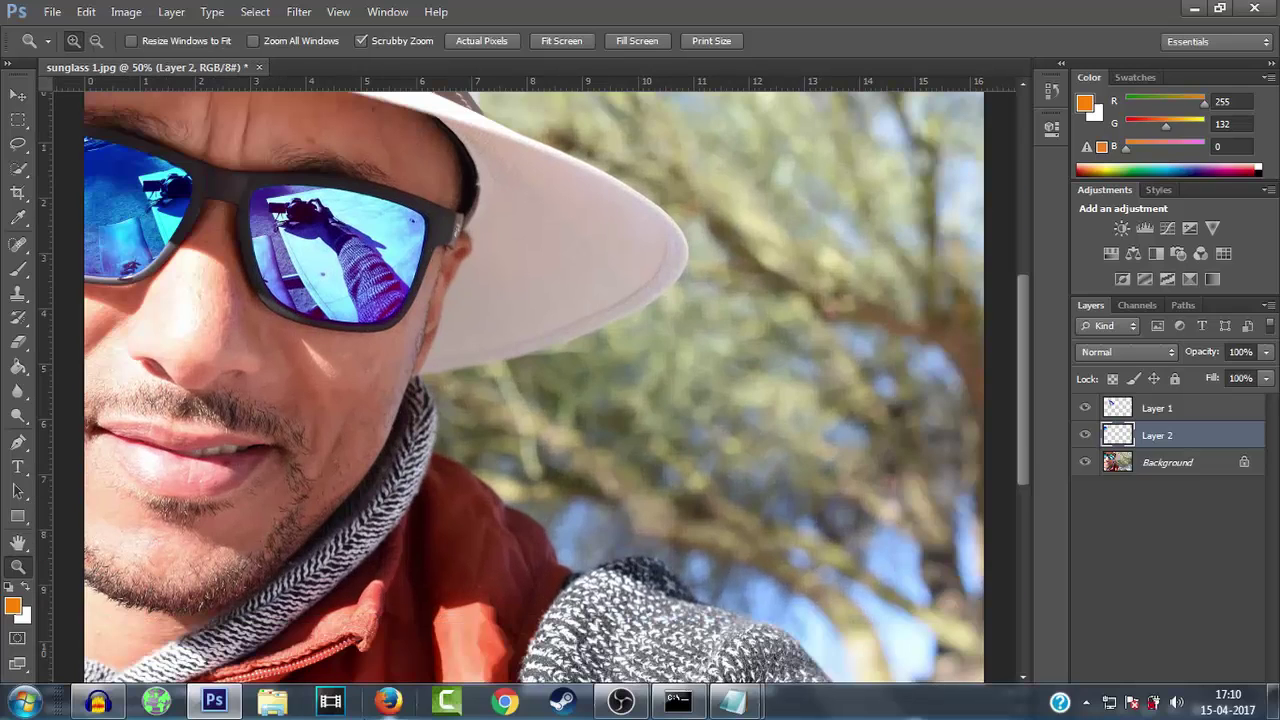
click(407, 464)
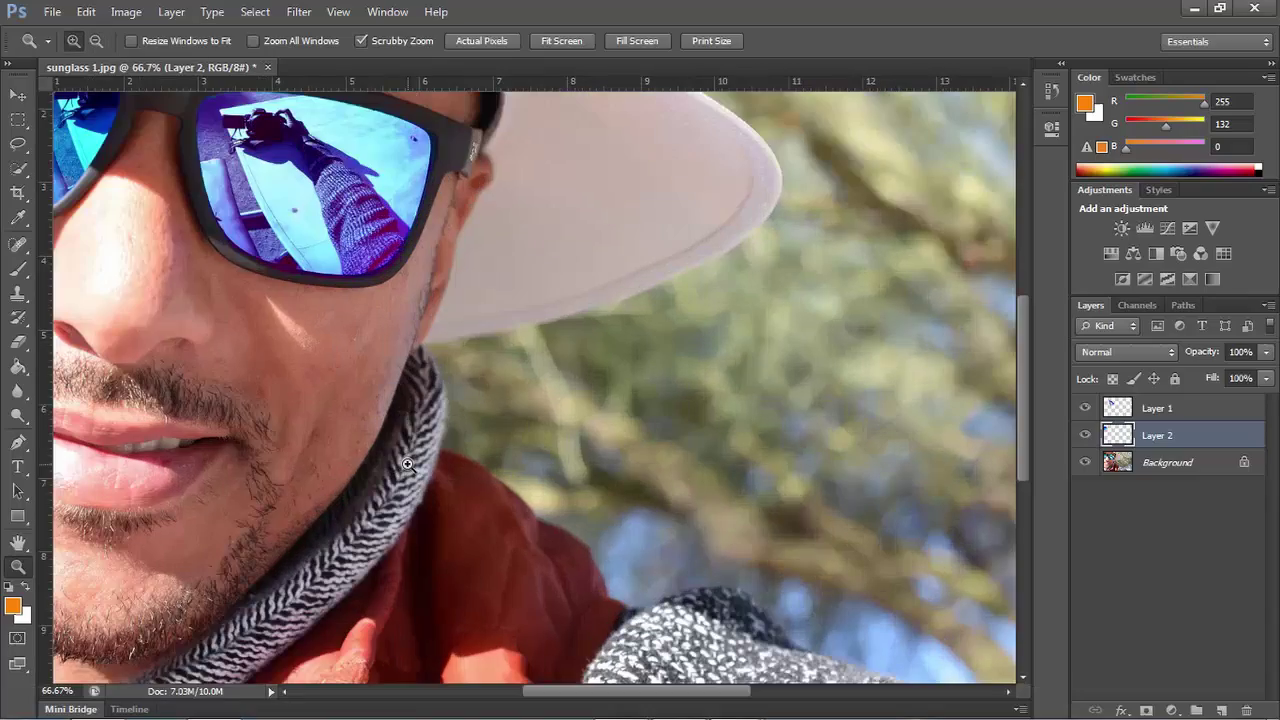
alt+click(407, 464)
alt+click(407, 464)
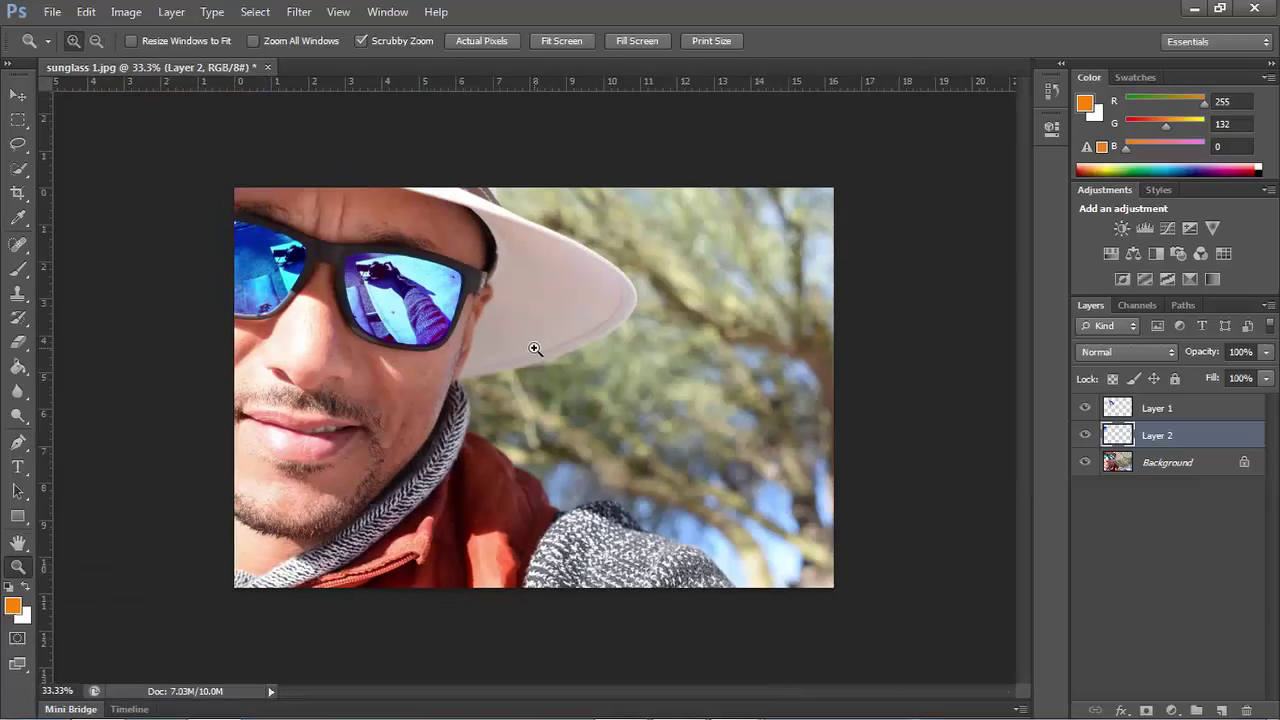